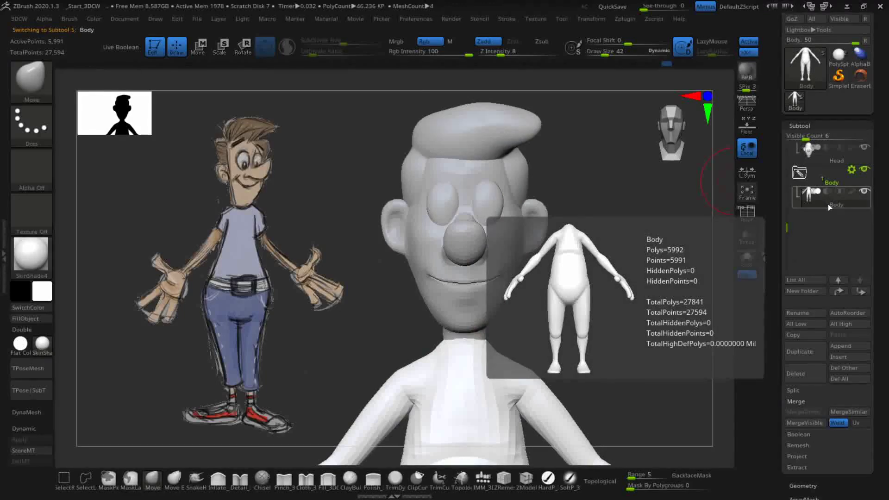
Step: Move the Body subtool into the Head folder and place it directly below the Head subtool
left_click_drag(826, 202, 832, 165)
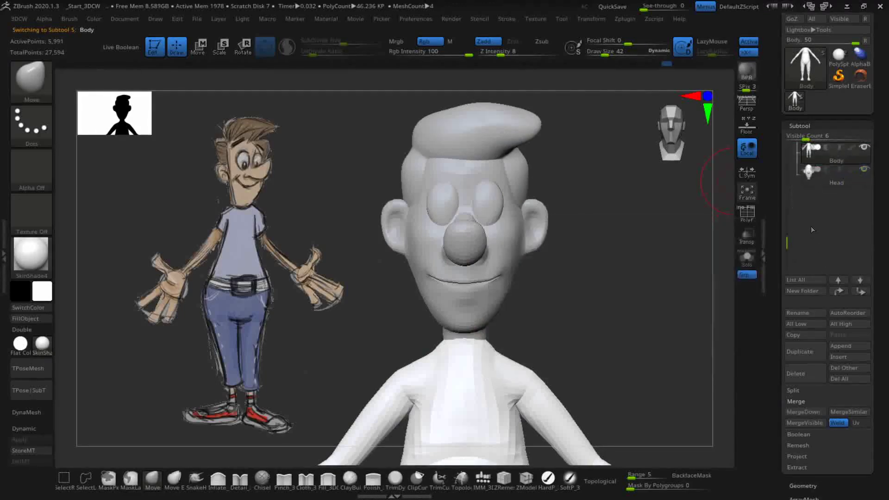
left_click_drag(789, 242, 789, 153)
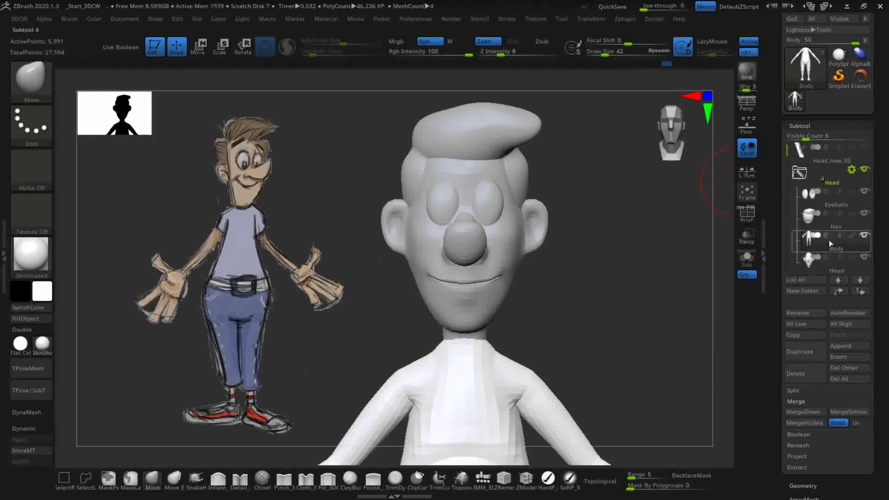
mouse_move(835, 243)
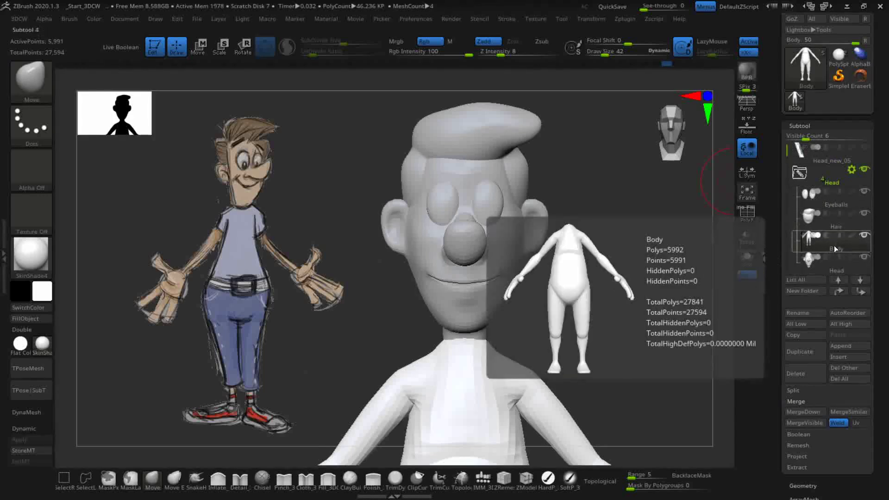
left_click_drag(834, 244, 834, 275)
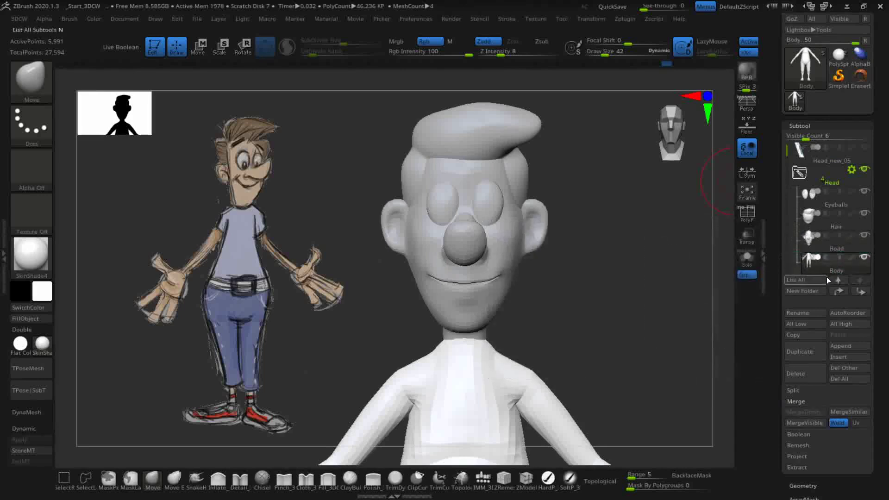
Step: Merge the Head subtool down with the Body subtool and accept the non-undoable operation
left_click(831, 244)
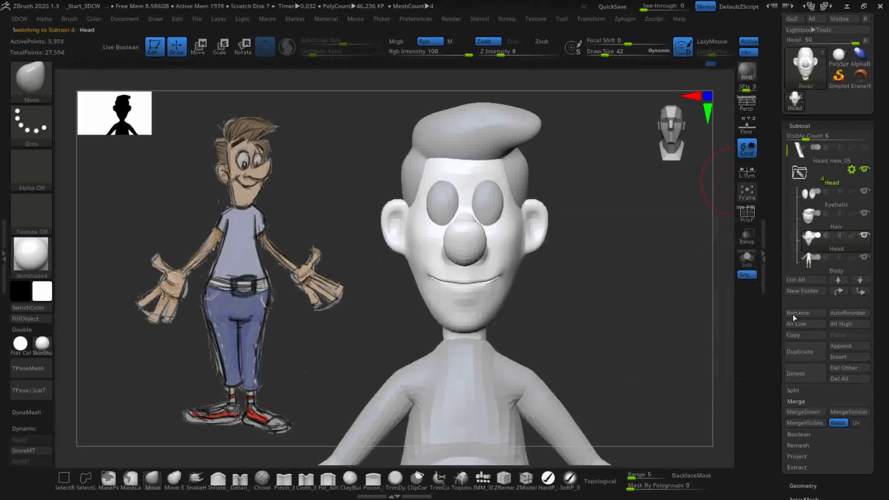
left_click(802, 413)
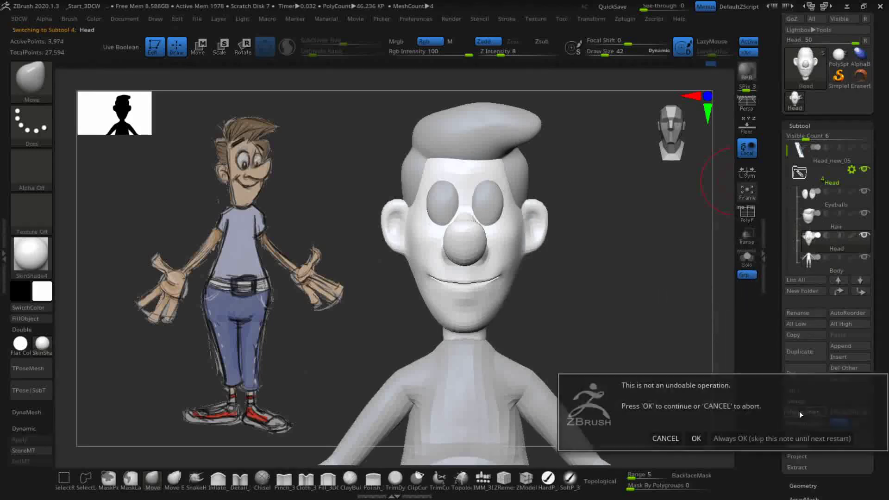
left_click(696, 439)
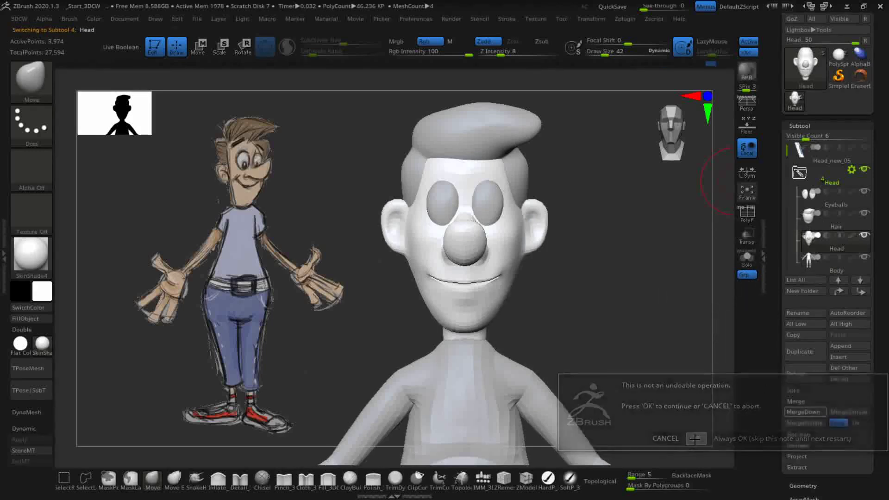
Step: Turn off symmetry and fuse the merged head and body into one mesh with Remesh By Union
left_click_drag(646, 332, 650, 272, "alt")
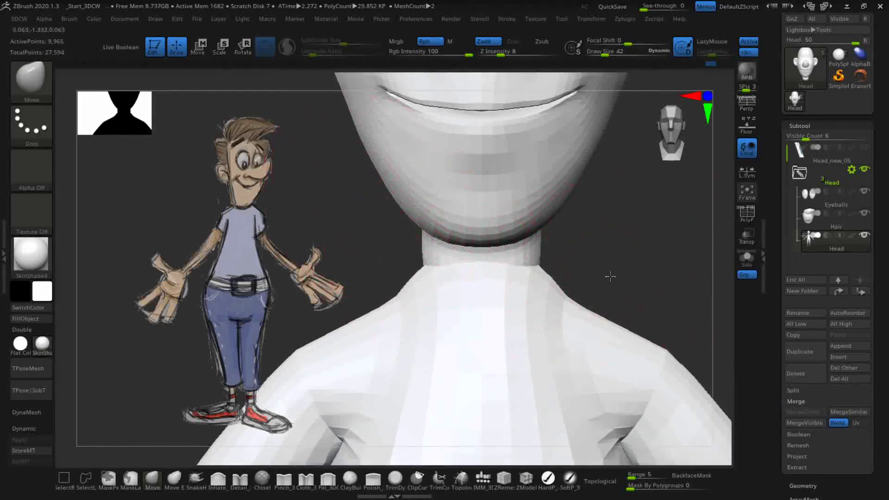
left_click_drag(610, 270, 607, 283, "alt")
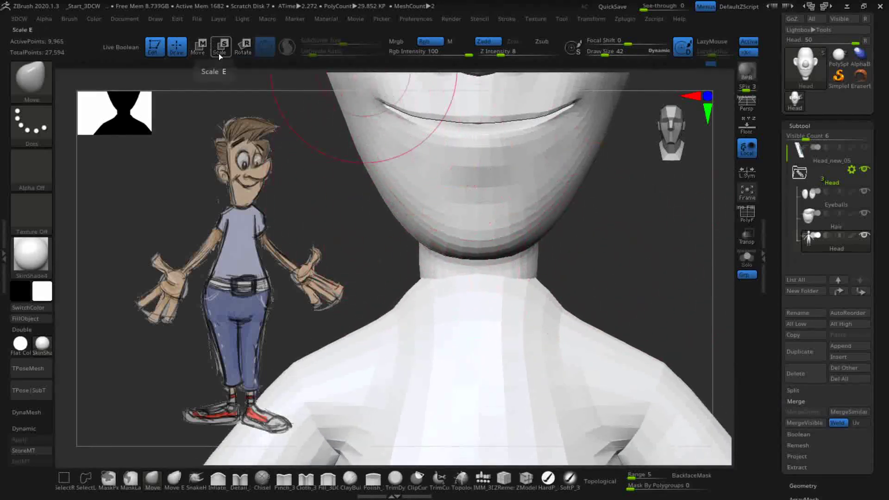
left_click_drag(602, 244, 592, 265, "alt")
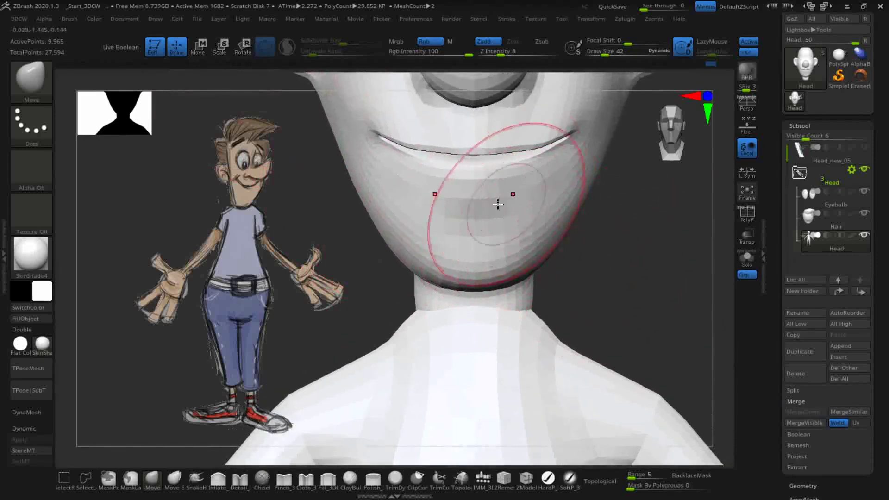
left_click(200, 44)
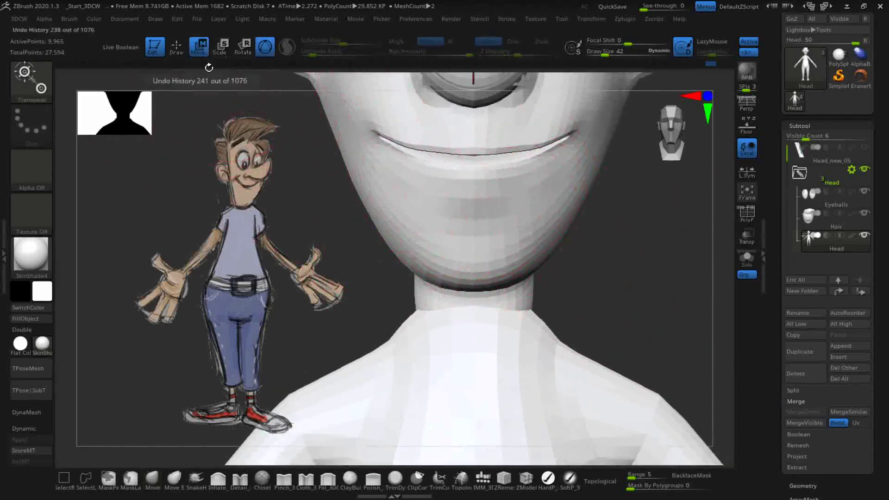
left_click_drag(619, 284, 597, 331, "alt")
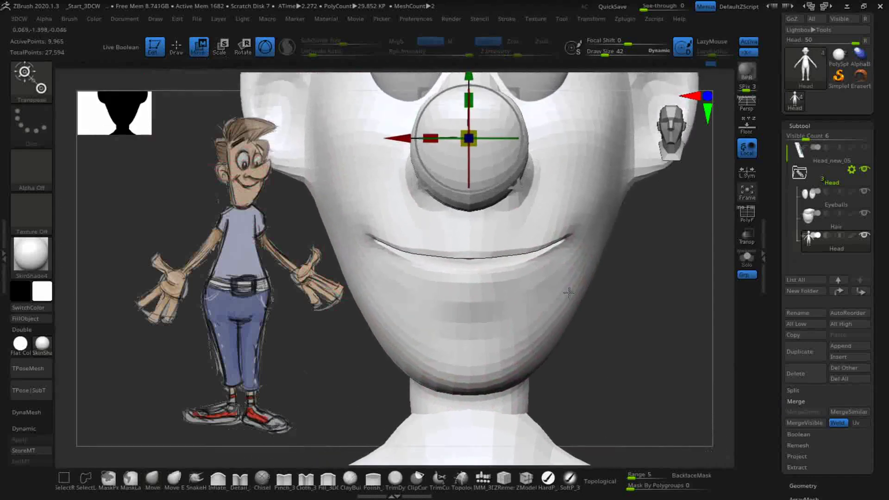
left_click_drag(654, 247, 641, 299, "alt")
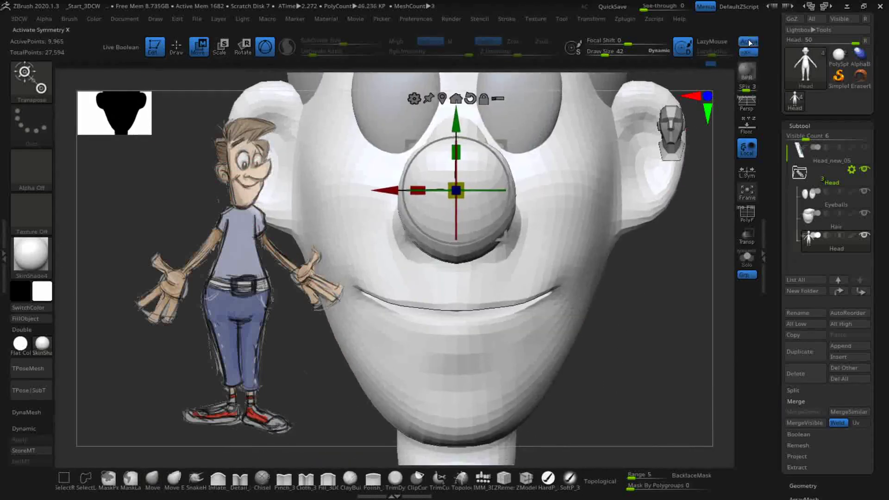
left_click(414, 97)
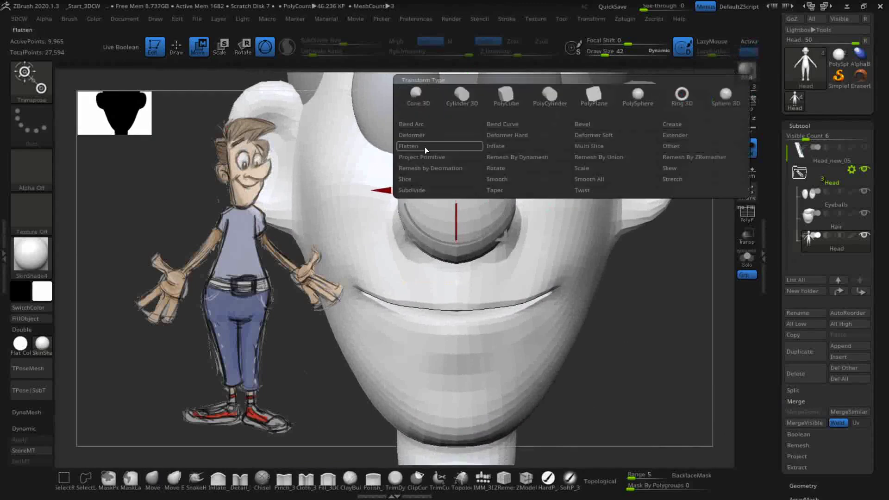
left_click(602, 157)
Step: Show the polyframe and examine the topology where the neck joins the shoulders from several angles
left_click_drag(616, 346, 643, 196, "alt")
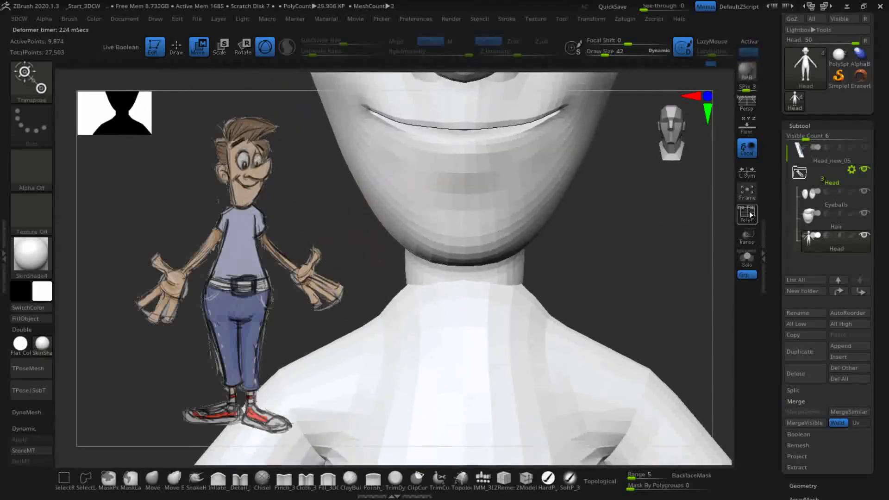
left_click(747, 214)
left_click_drag(620, 242, 615, 213, "alt")
left_click_drag(641, 306, 640, 135, "alt")
left_click_drag(637, 296, 636, 203, "alt")
mouse_move(634, 264)
left_mouse_down("alt")
mouse_move(643, 375)
mouse_move(646, 223)
mouse_move(675, 324)
left_mouse_up("alt")
left_click_drag(692, 281, 652, 392, "alt")
left_click_drag(693, 214, 702, 294, "alt")
left_click_drag(629, 308, 665, 363, "alt")
left_click_drag(658, 311, 663, 381, "alt")
left_click_drag(649, 262, 650, 394, "alt")
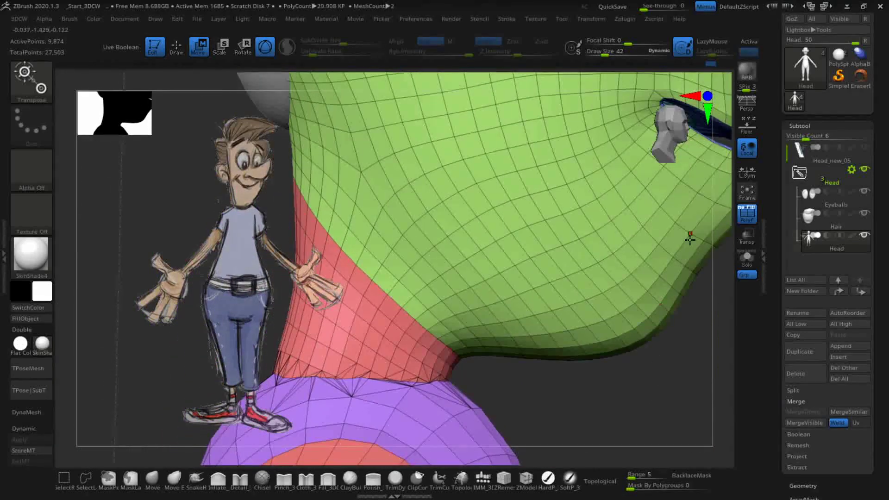
Step: Accept the Remesh By Union operation and turn off the polyframe display on the fused mesh
key("f")
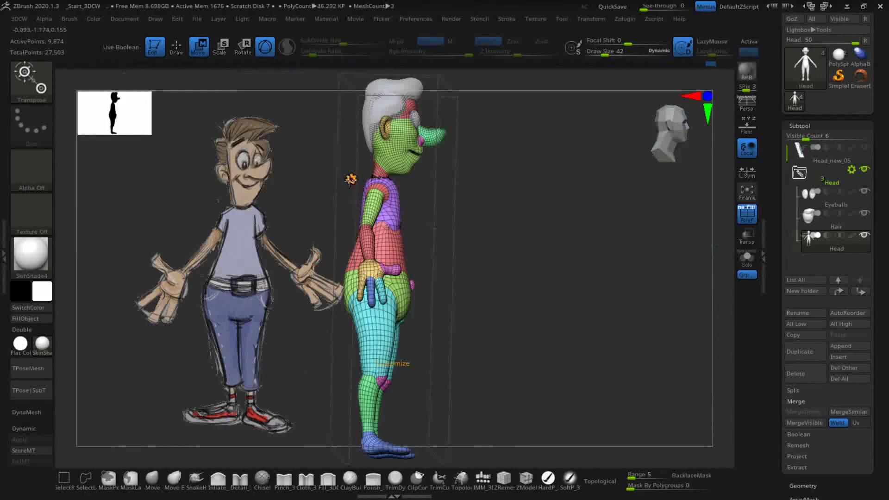
left_click(351, 178)
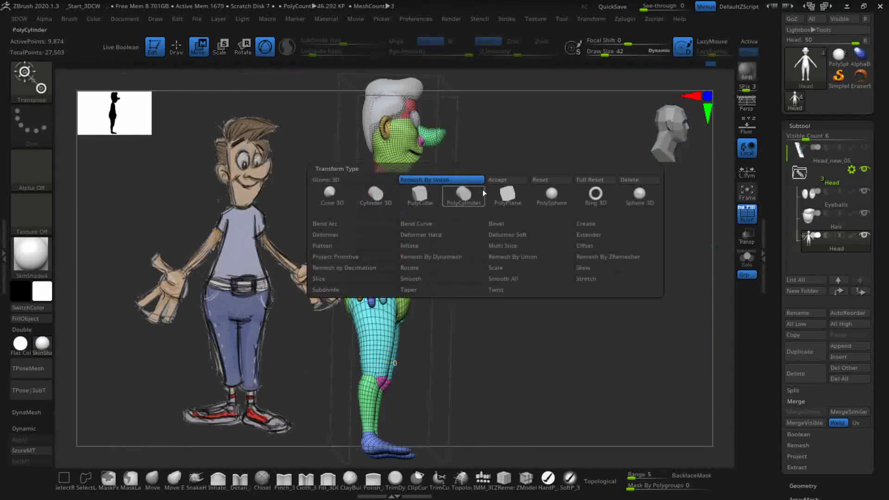
left_click(501, 179)
left_click_drag(520, 232, 564, 352, "alt")
left_click_drag(550, 169, 597, 388, "alt")
left_click_drag(597, 265, 615, 354)
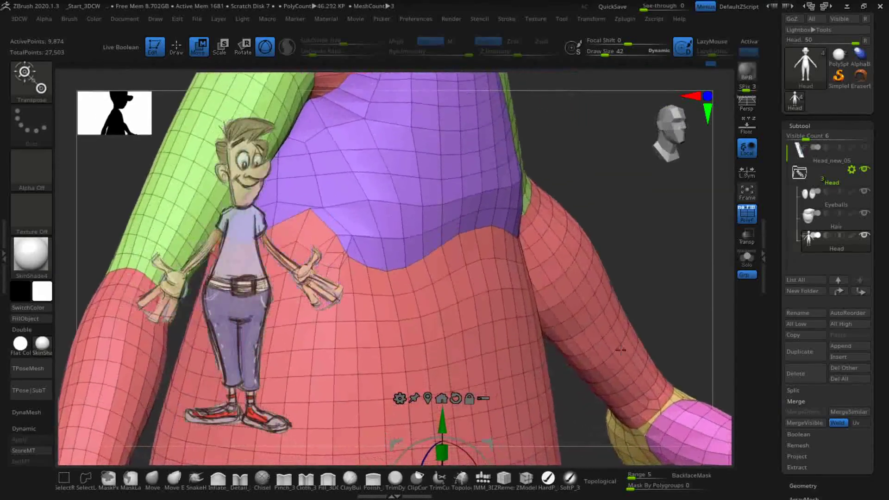
left_click_drag(613, 161, 571, 268, "alt")
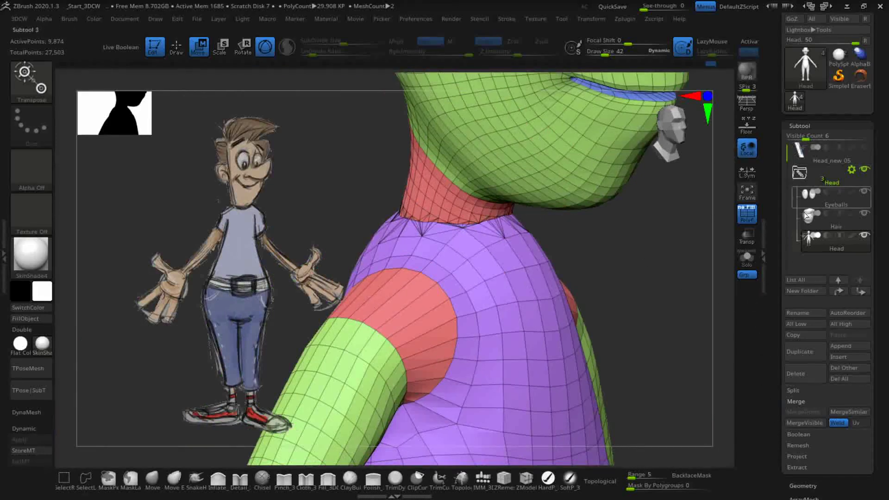
left_click(752, 222)
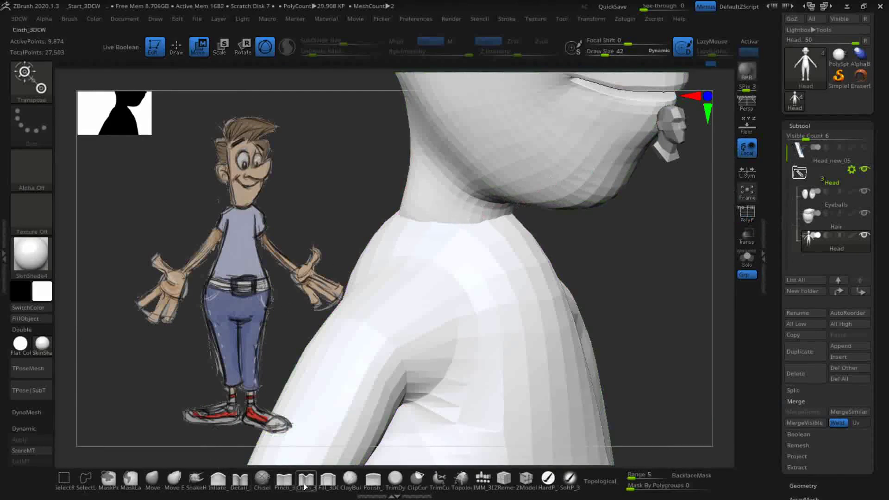
Step: Choose the Fill_3DCW brush and reduce its draw size to 18
left_click(328, 479)
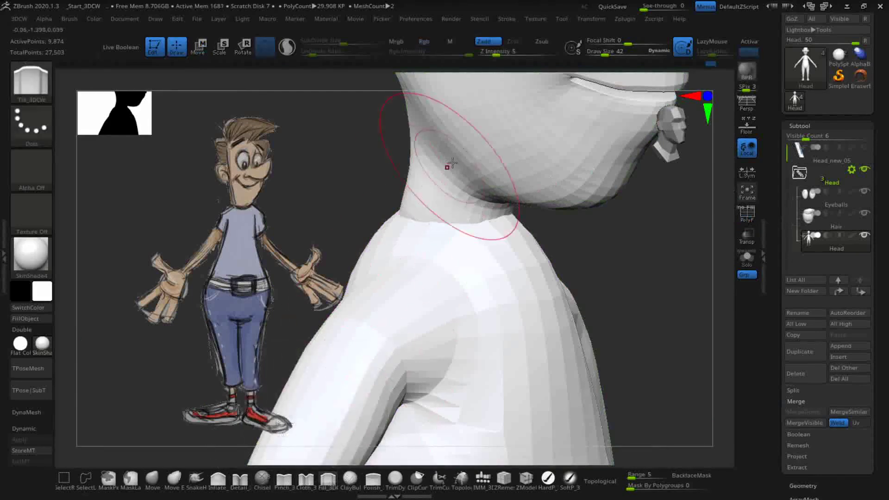
key("bracketleft")
key("bracketleft")
key("bracketleft")
key("bracketleft")
key("bracketleft")
key("bracketleft")
Step: Try to blend the seam at the base of the neck with smoothing strokes, and undo the strokes
key("shift")
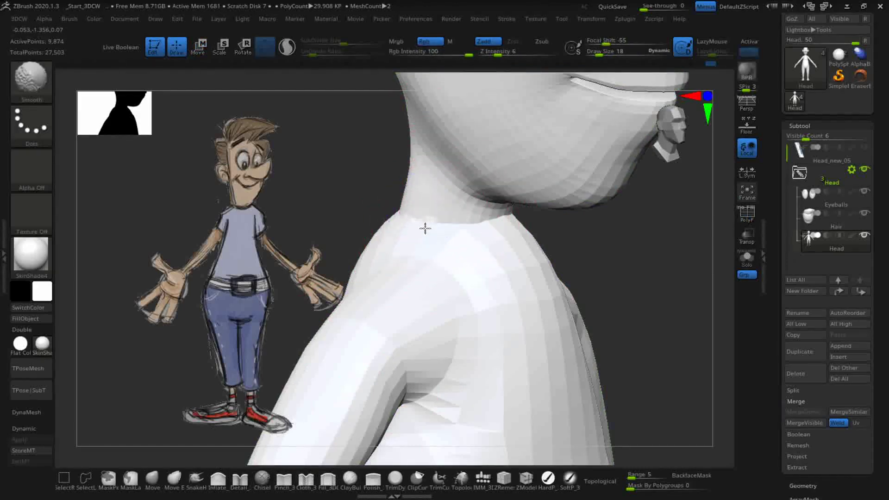
mouse_move(497, 226)
left_mouse_down("shift")
mouse_move(415, 217)
mouse_move(449, 233)
mouse_move(486, 226)
mouse_move(526, 235)
left_mouse_up("shift")
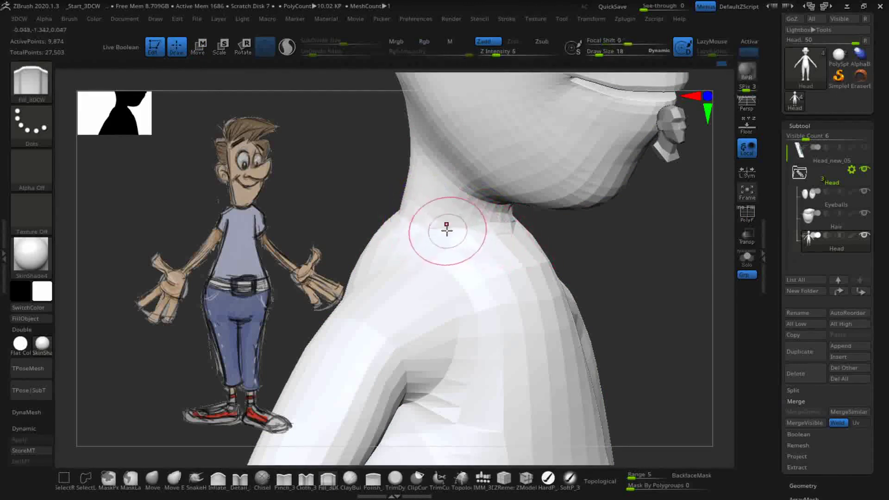
left_click_drag(596, 269, 562, 265)
left_click_drag(480, 227, 477, 213)
left_click_drag(567, 213, 533, 218)
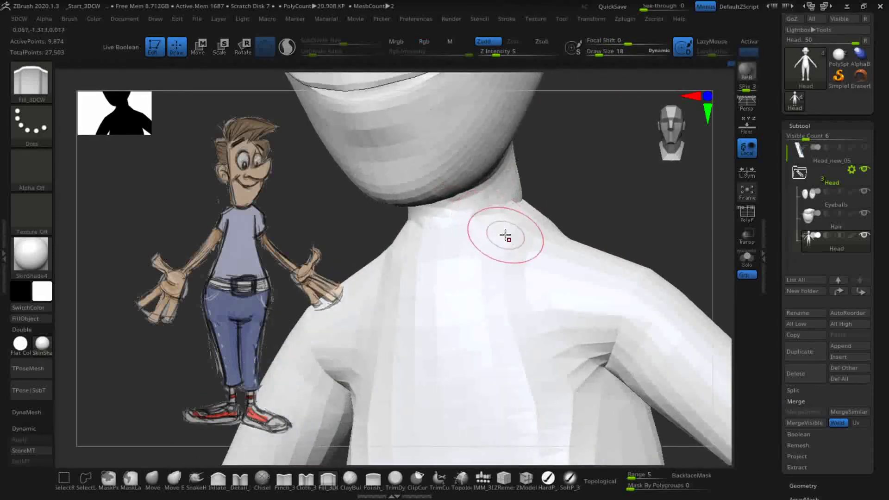
key("ctrl")
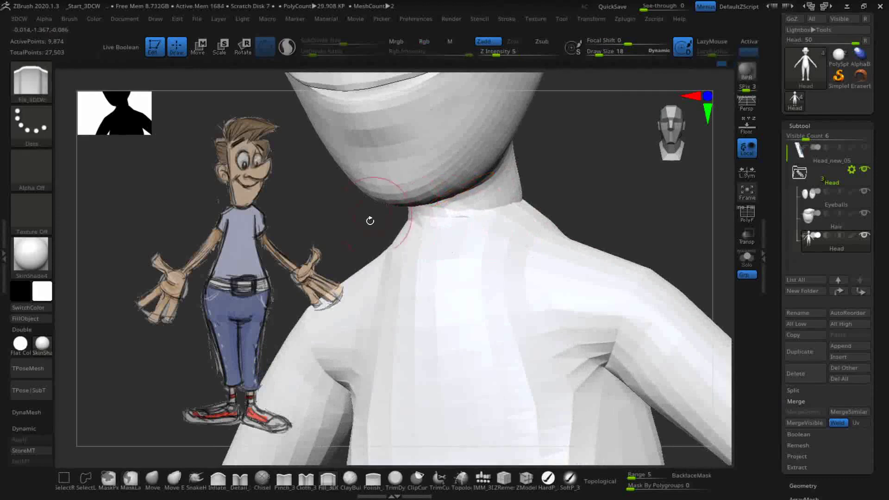
mouse_move(588, 214)
left_mouse_down()
mouse_move(652, 206)
mouse_move(522, 207)
left_mouse_up()
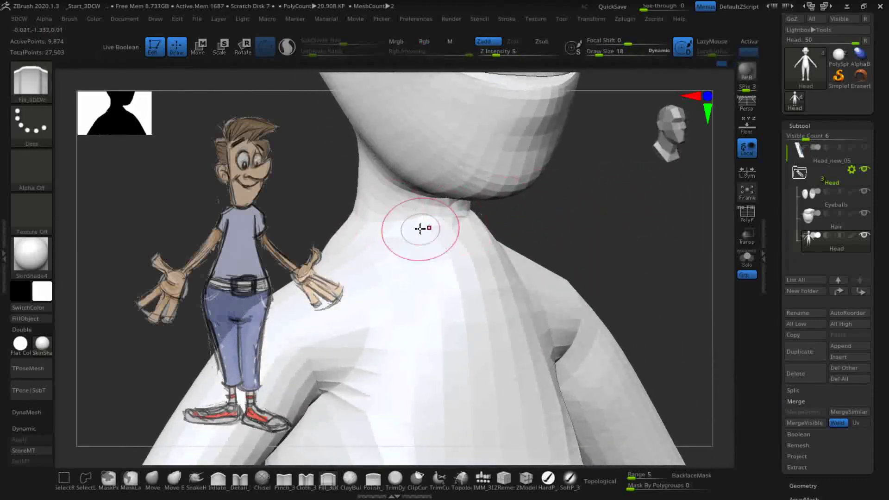
key("ctrl")
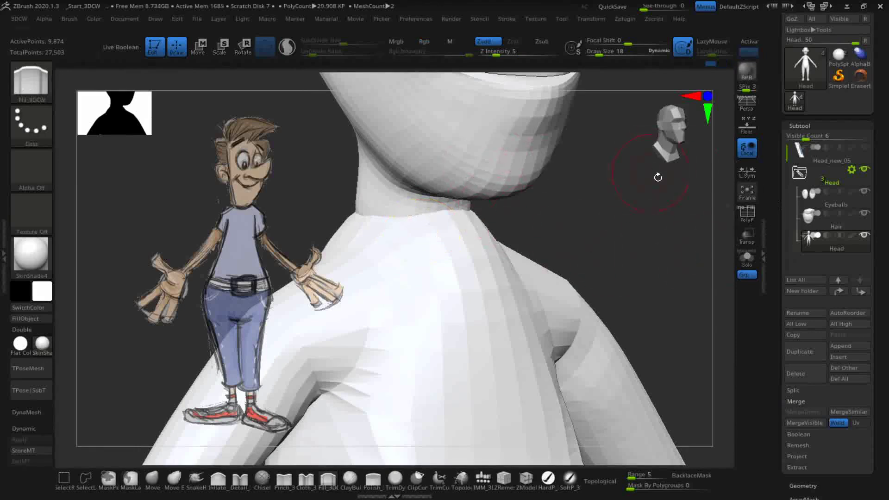
left_click(747, 214)
left_click(746, 213)
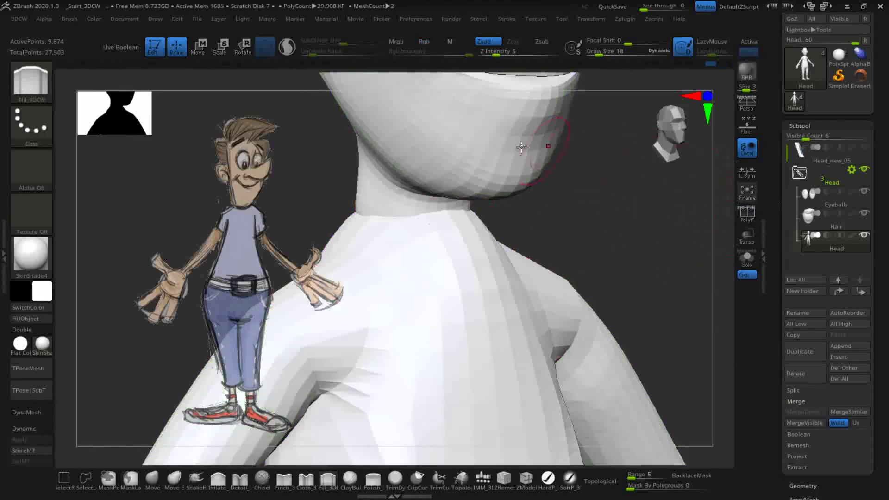
Step: Turn on X symmetry and smooth the seam at the neck base, allowing the newer undo history entries to be removed
left_click(749, 43)
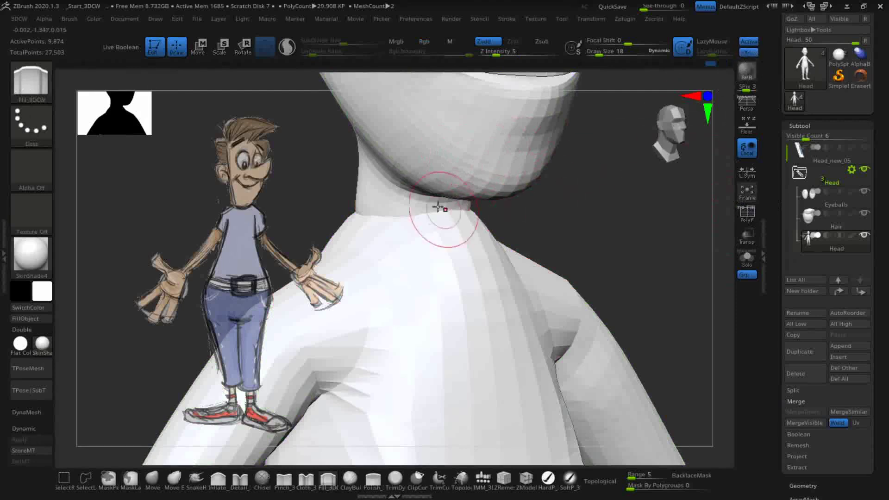
key("shift")
left_click_drag(387, 216, 387, 220, "shift")
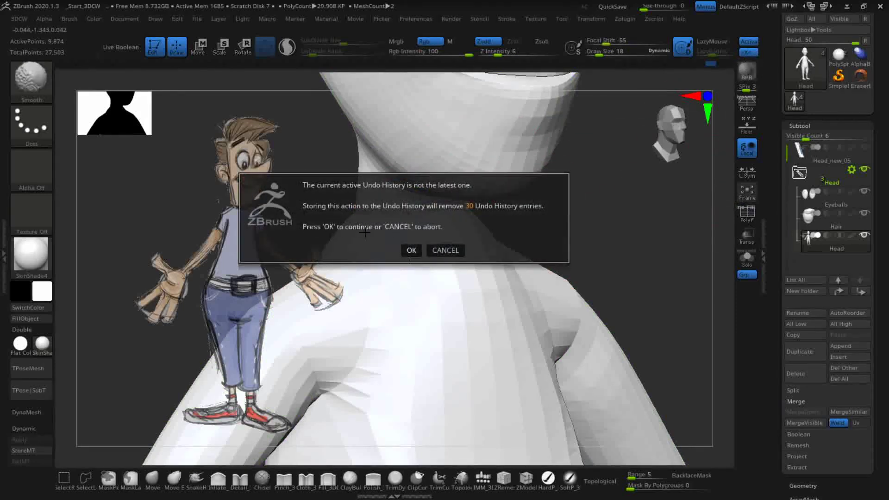
left_click(412, 250)
mouse_move(383, 212)
left_mouse_down("shift")
mouse_move(417, 218)
mouse_move(410, 224)
left_mouse_up("shift")
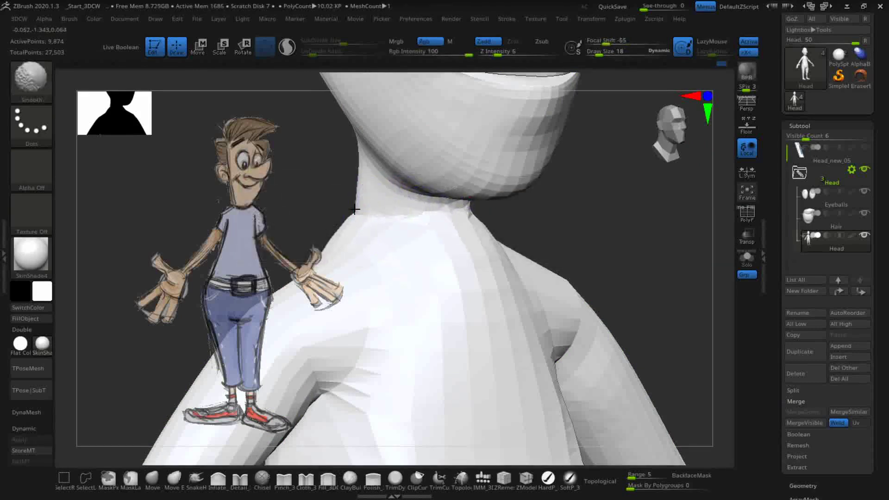
left_click_drag(404, 214, 453, 215, "shift")
Step: Fill and smooth the seam along the side of the neck base with the Fill_3DCW brush
mouse_move(604, 207)
left_mouse_down()
mouse_move(532, 209)
mouse_move(520, 200)
mouse_move(473, 214)
mouse_move(610, 201)
mouse_move(542, 204)
mouse_move(546, 188)
mouse_move(516, 203)
left_mouse_up()
mouse_move(658, 181)
left_mouse_down()
mouse_move(587, 177)
mouse_move(504, 195)
mouse_move(475, 218)
left_mouse_up()
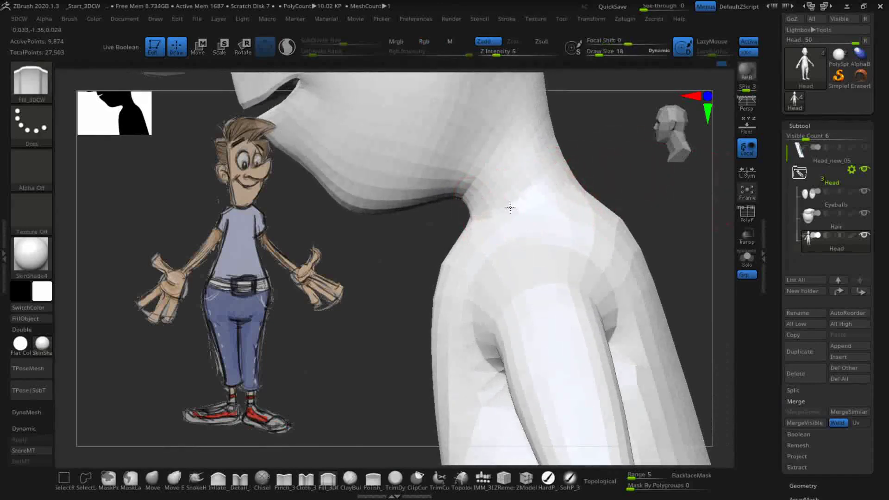
left_click_drag(596, 182, 566, 187)
left_click_drag(672, 192, 626, 181)
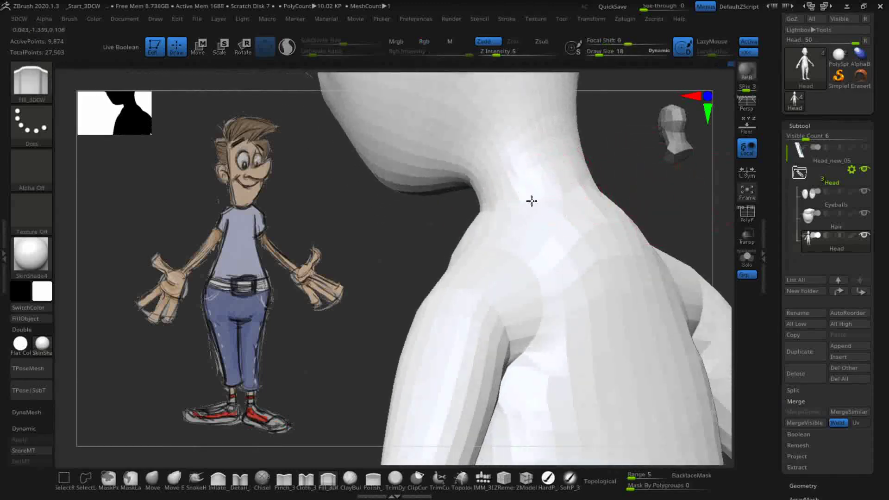
key("shift")
left_click_drag(671, 188, 629, 200)
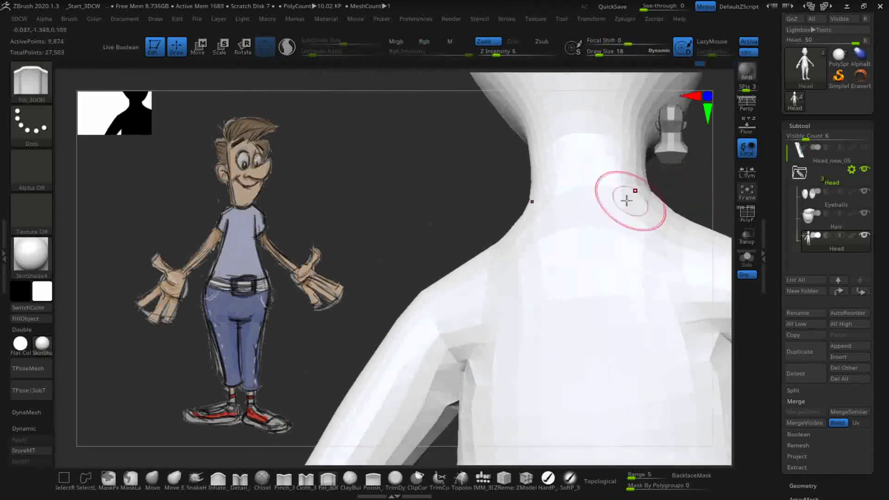
Step: Fill and smooth the seam around the back of the neck down to the shoulders
left_click_drag(387, 187, 333, 188, "alt")
left_click_drag(587, 195, 589, 217)
key("shift")
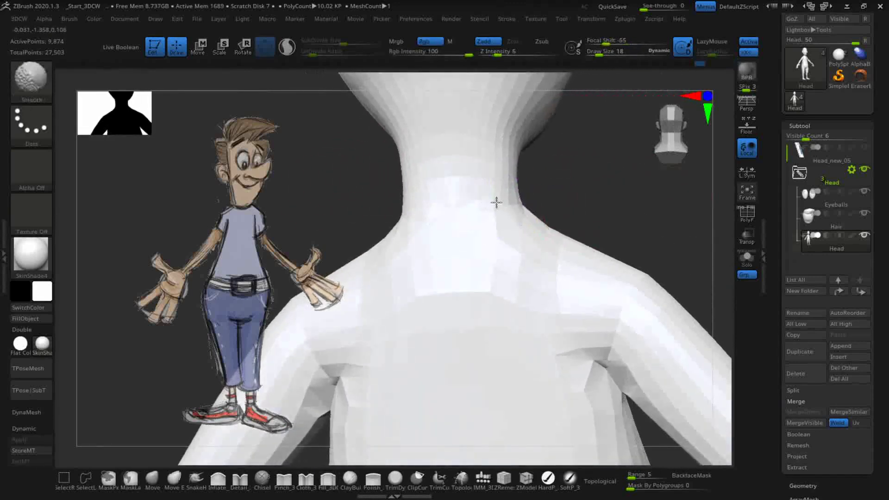
left_click_drag(571, 185, 523, 204)
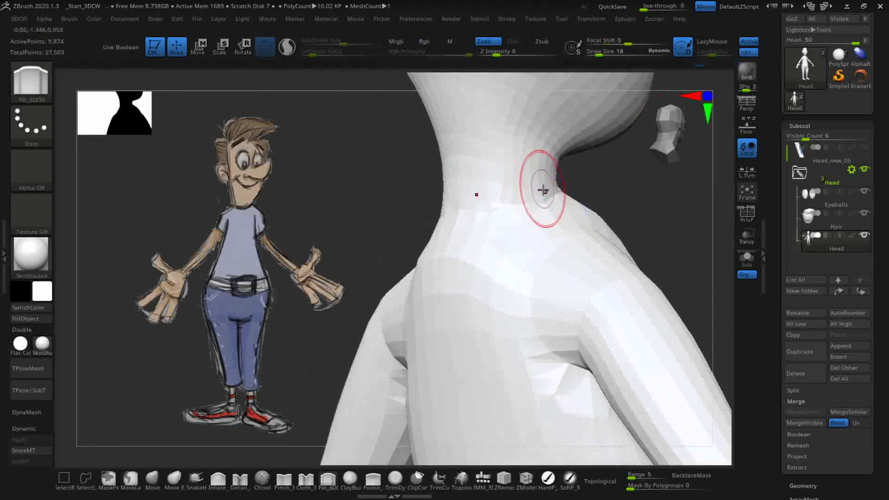
left_click_drag(633, 188, 565, 204)
left_click_drag(357, 193, 581, 198)
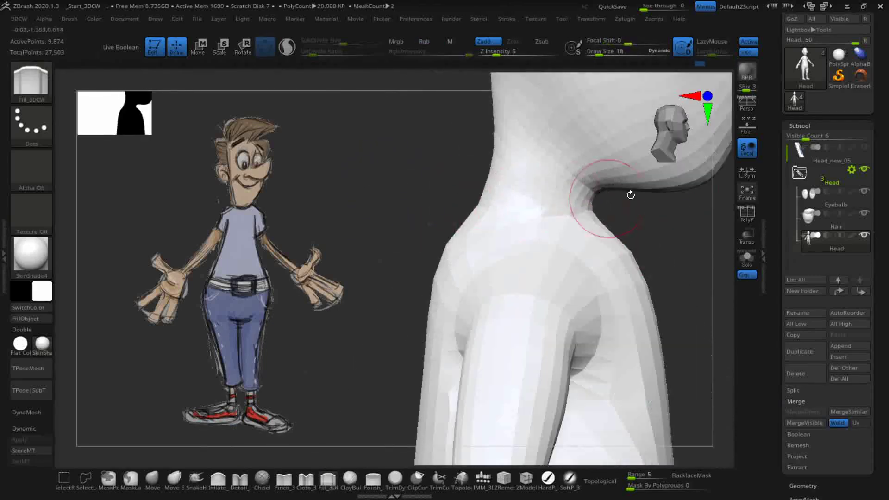
Step: Reshape the upper chest profile below the front of the neck with the Move brush
left_click(152, 481)
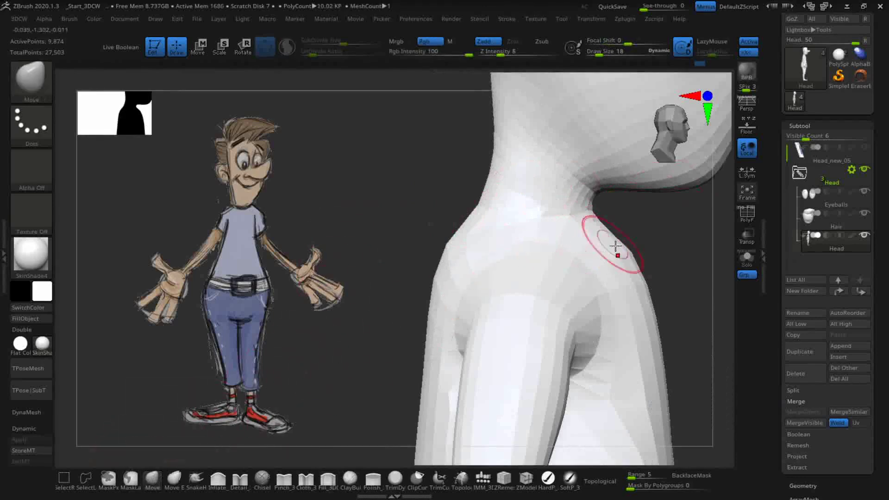
mouse_move(635, 242)
left_mouse_down()
mouse_move(683, 242)
mouse_move(622, 249)
mouse_move(646, 274)
mouse_move(683, 262)
mouse_move(626, 262)
mouse_move(641, 252)
mouse_move(627, 246)
left_mouse_up()
mouse_move(685, 256)
left_mouse_down("shift")
mouse_move(651, 279)
mouse_move(681, 275)
left_mouse_up("shift")
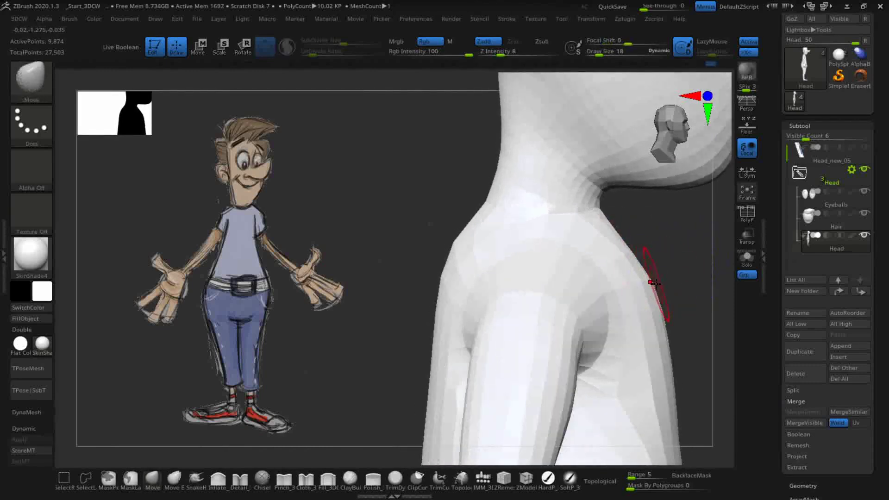
left_click_drag(635, 253, 641, 250)
mouse_move(680, 269)
left_mouse_down()
mouse_move(662, 274)
mouse_move(652, 262)
left_mouse_up()
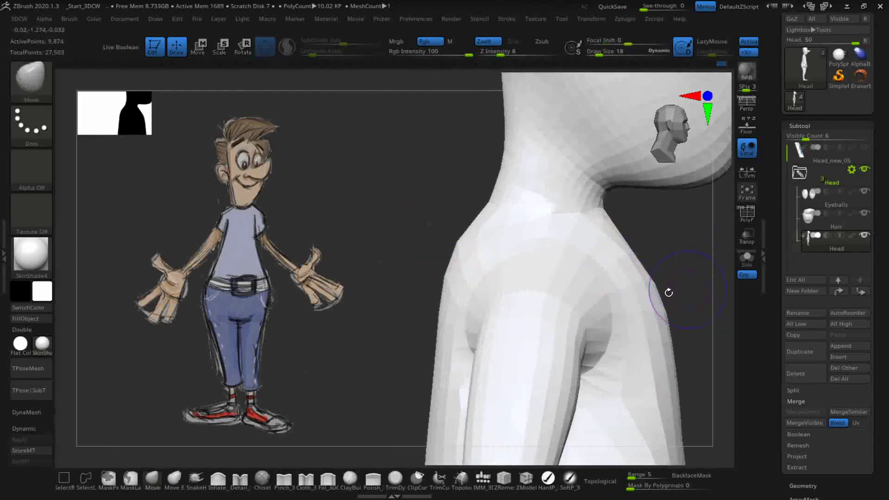
left_click_drag(664, 297, 646, 275, "shift")
left_click_drag(387, 175, 371, 211)
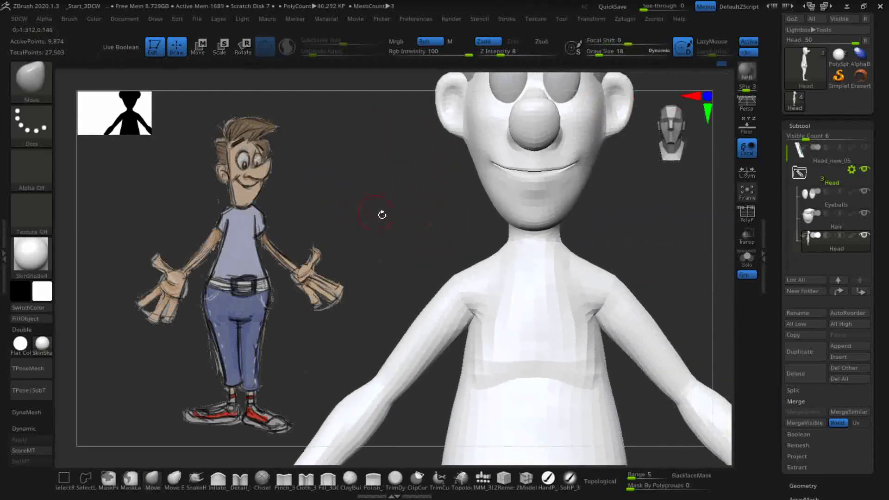
Step: Turn on Dynamic Subdiv for the merged body and smooth the seam at the front of the neck
left_click_drag(619, 231, 587, 138, "alt")
left_click(37, 429)
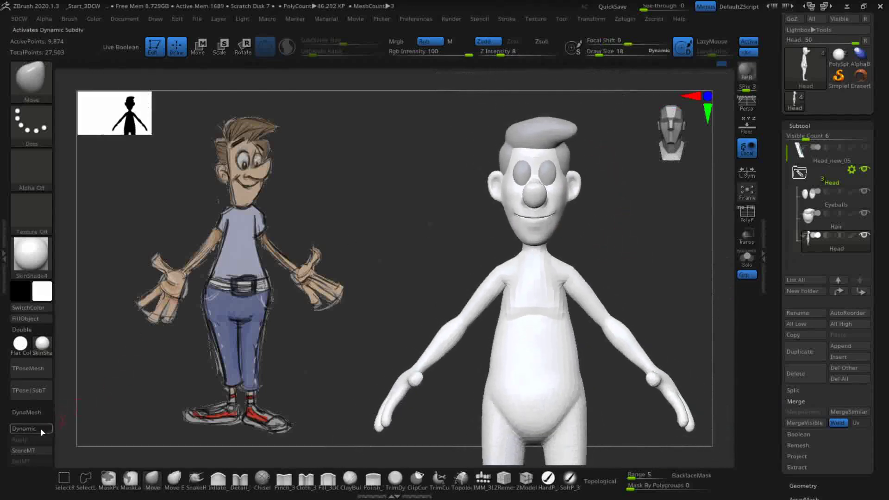
left_click_drag(615, 249, 670, 407, "alt")
left_click_drag(667, 240, 627, 320, "alt")
left_click_drag(524, 320, 529, 316, "shift")
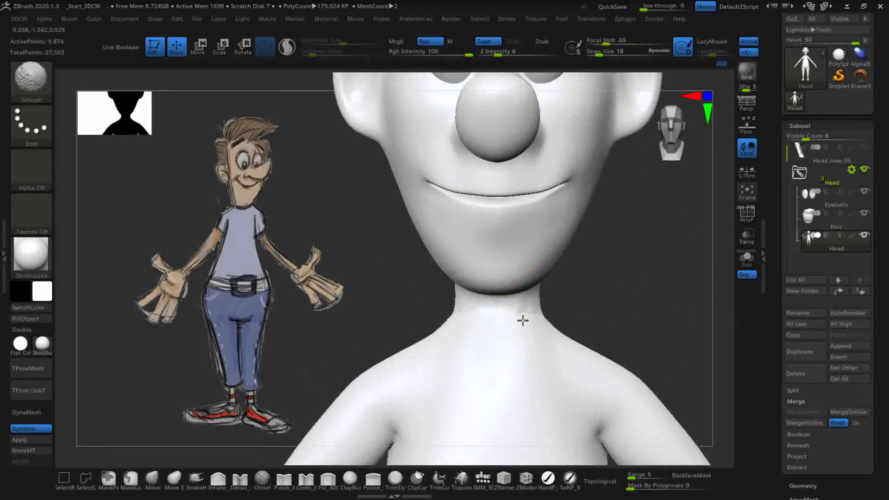
Step: Fill the remaining crease at the front of the neck base with the Fill_3DCW brush
left_click_drag(619, 306, 546, 310)
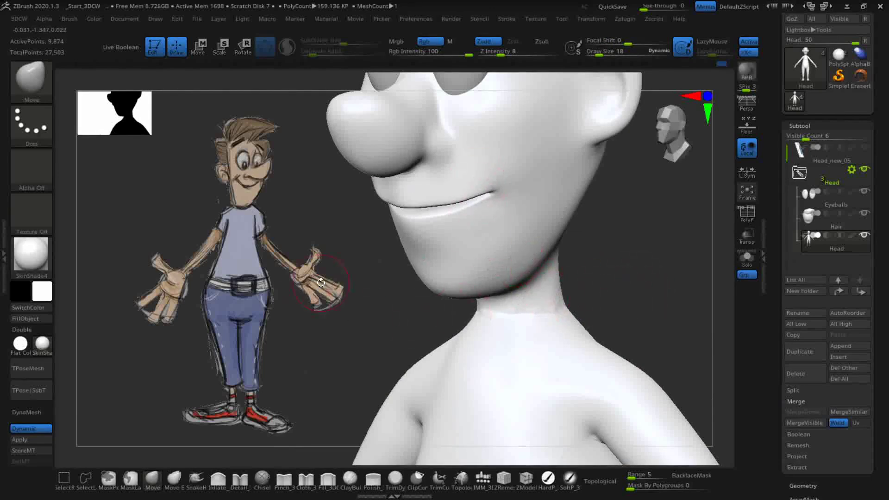
key("ctrl")
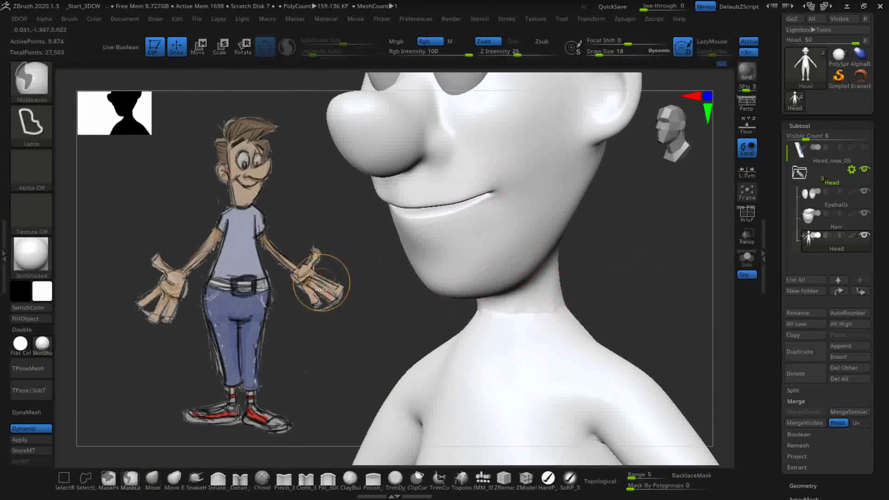
left_click(327, 483)
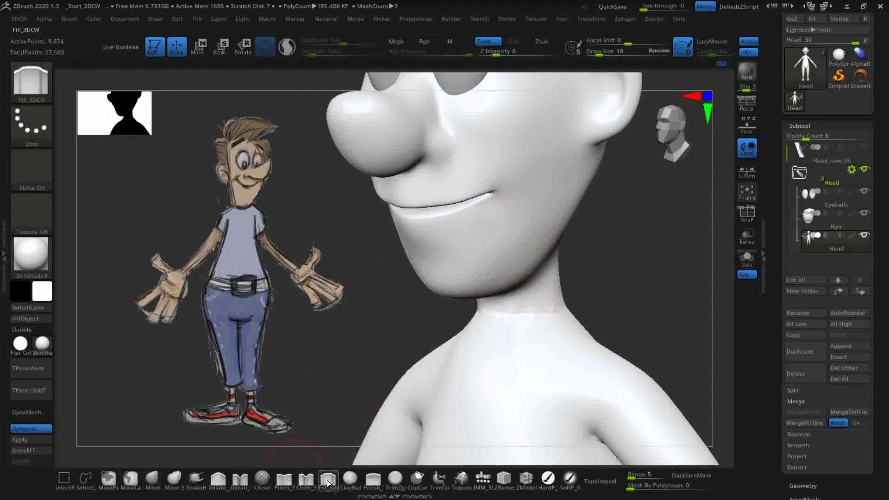
left_click_drag(548, 308, 553, 309)
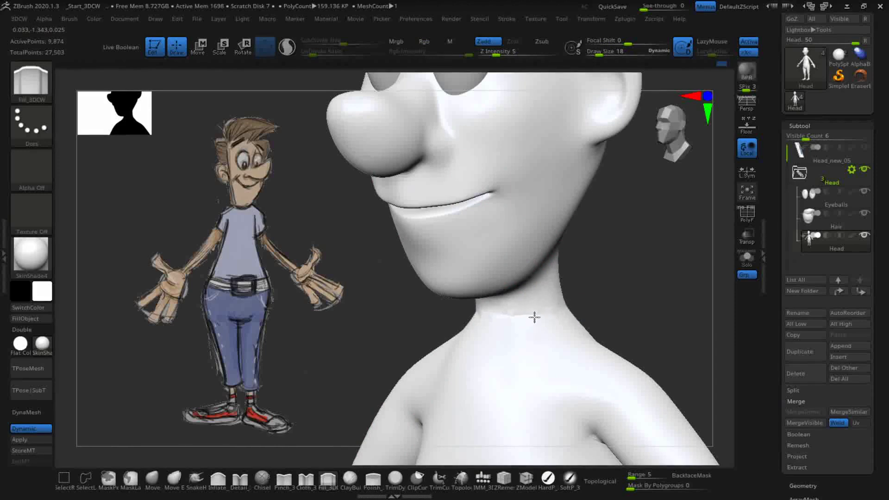
Step: Build up the seam around the neck base with ClayBuildup strokes
left_click(355, 486)
mouse_move(529, 316)
left_mouse_down()
mouse_move(546, 320)
mouse_move(526, 319)
left_mouse_up()
left_click_drag(672, 272, 581, 280)
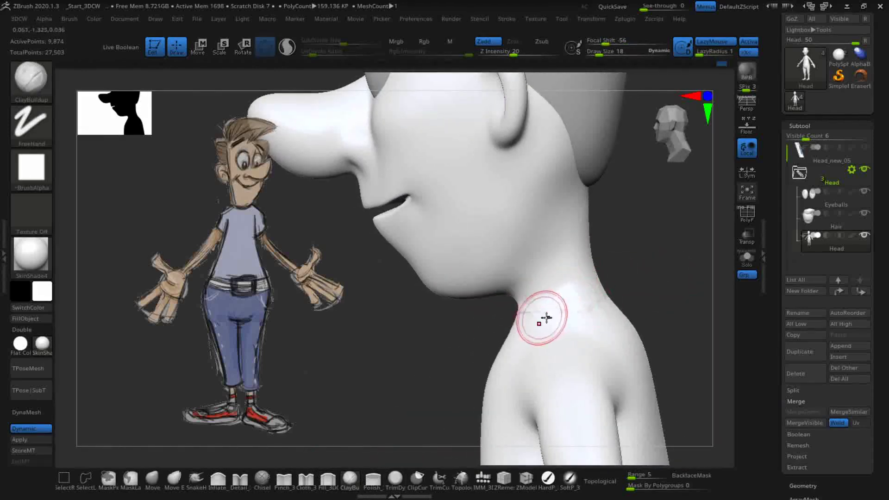
Step: Smooth the clay strokes around the neck base and undo the last change there
key("shift")
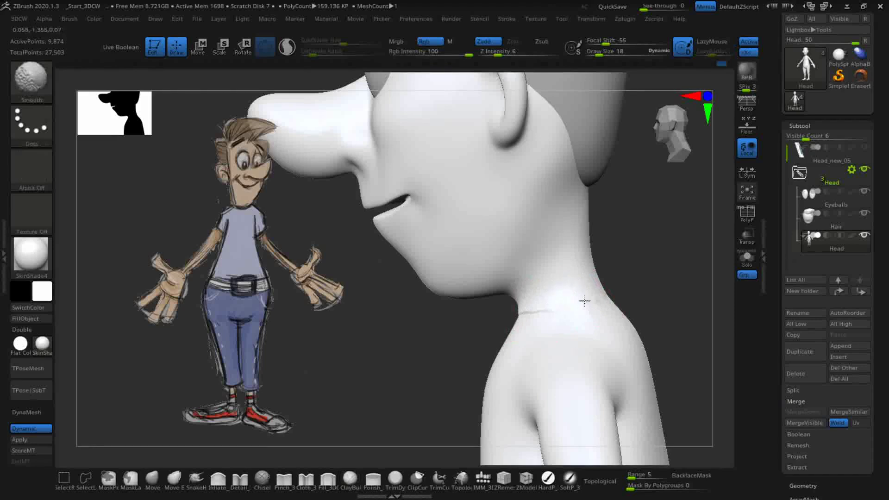
mouse_move(632, 266)
left_mouse_down()
mouse_move(704, 258)
mouse_move(661, 280)
mouse_move(598, 230)
left_mouse_up()
key("ctrl+z")
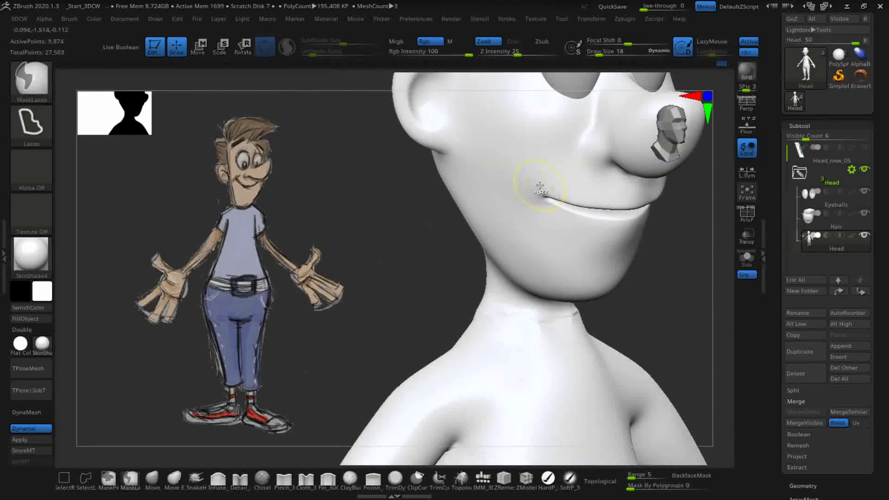
key("ctrl")
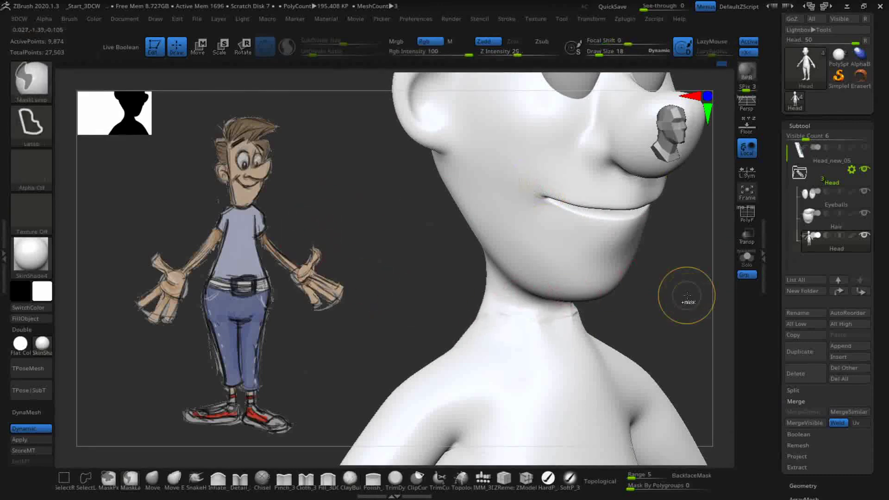
left_click_drag(616, 307, 646, 268)
Step: Turn off Dynamic Subdiv for the merged mesh in its geometry settings
left_click_drag(666, 345, 649, 217, "alt")
left_click_drag(677, 284, 532, 284)
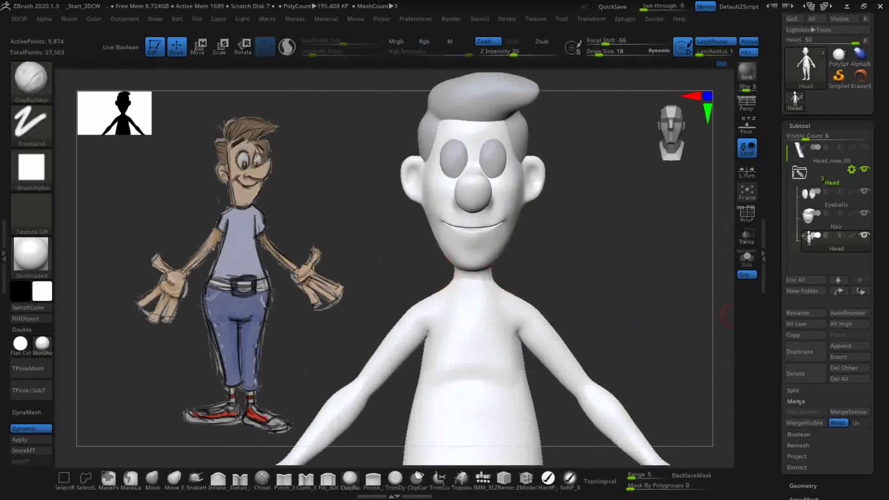
left_click(802, 486)
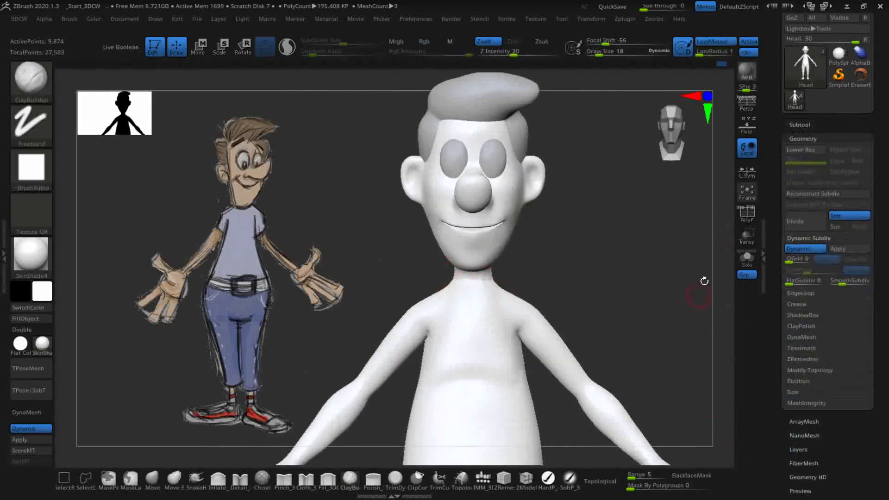
left_click(804, 249)
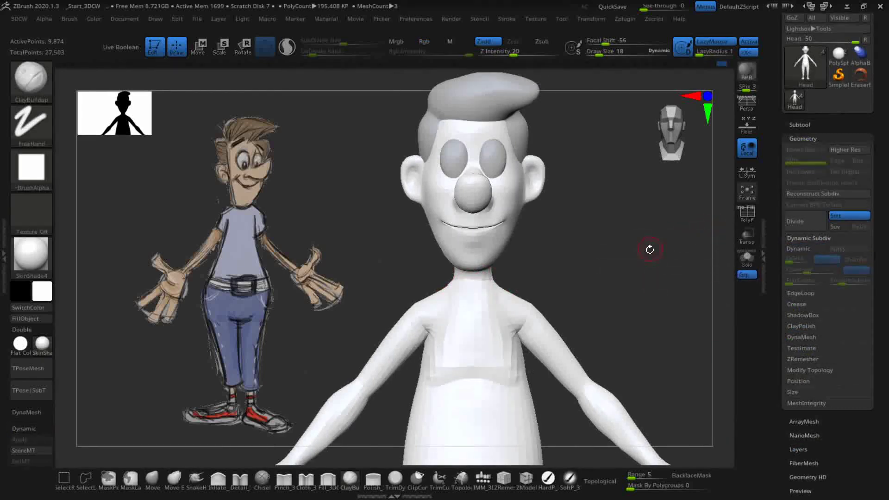
left_click_drag(651, 247, 689, 259)
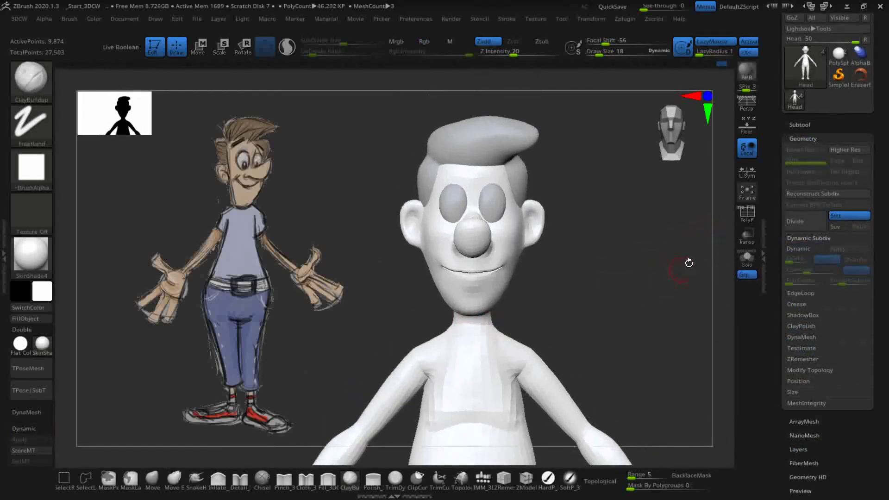
Step: Show the polyframe and ZRemesh the merged mesh with KeepGroups on and the Same polygon count
left_click(747, 221)
mouse_move(638, 317)
left_mouse_down("alt")
mouse_move(628, 260)
mouse_move(642, 334)
mouse_move(673, 271)
left_mouse_up("alt")
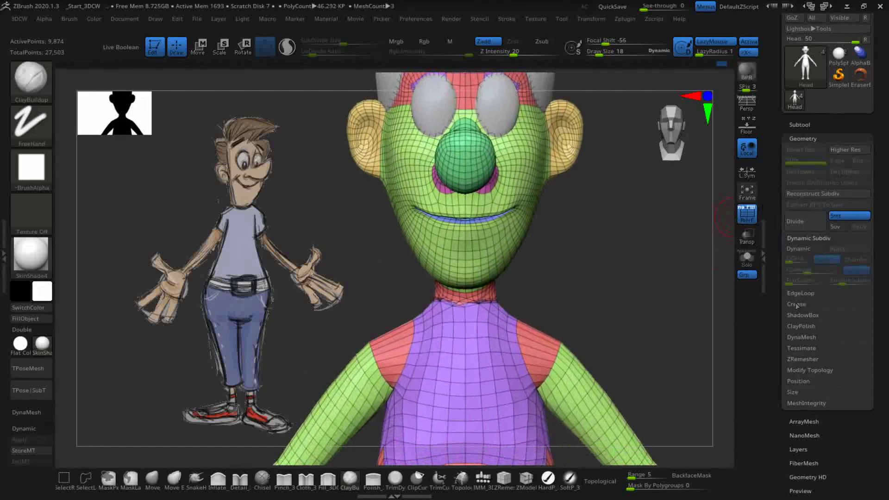
left_click(798, 360)
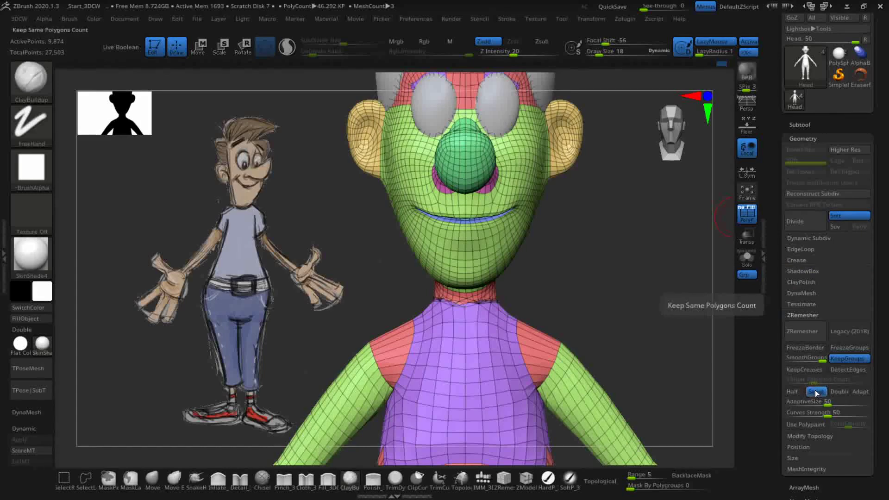
left_click(804, 330)
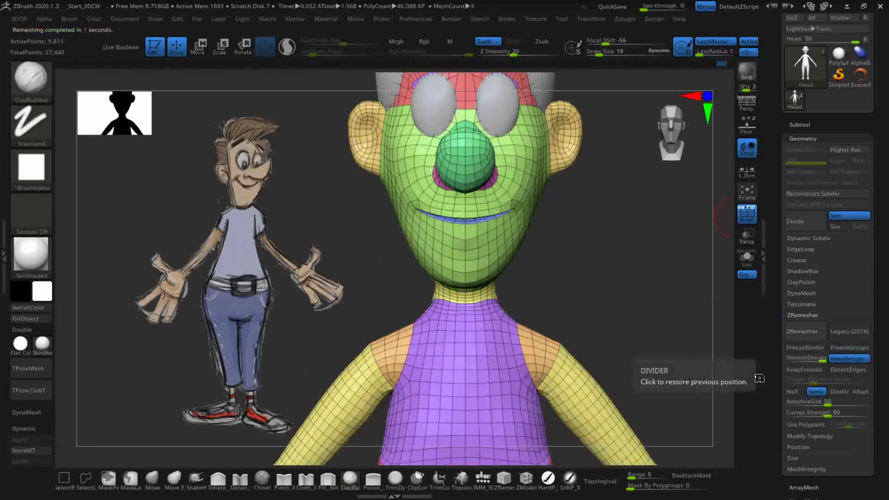
Step: Hide the polyframe on the remeshed body and turn Dynamic Subdiv back on
left_click_drag(581, 284, 656, 326)
left_click(756, 216)
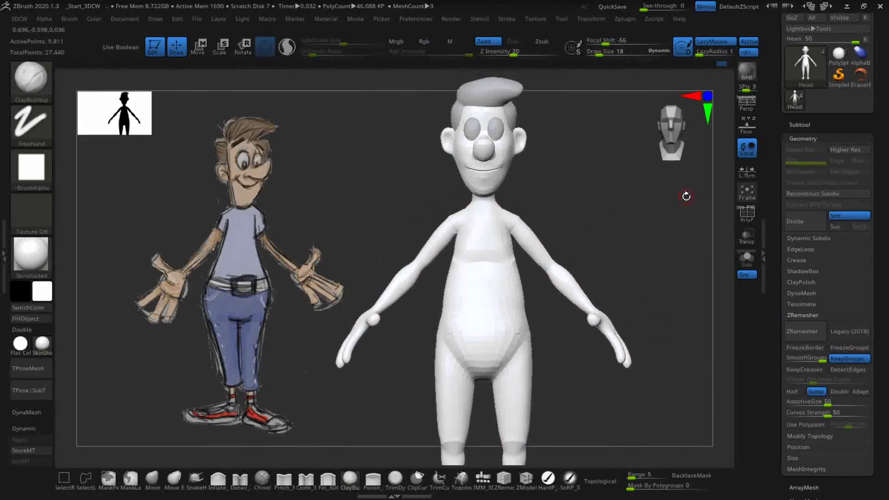
left_click(23, 429)
left_click_drag(667, 276, 546, 359)
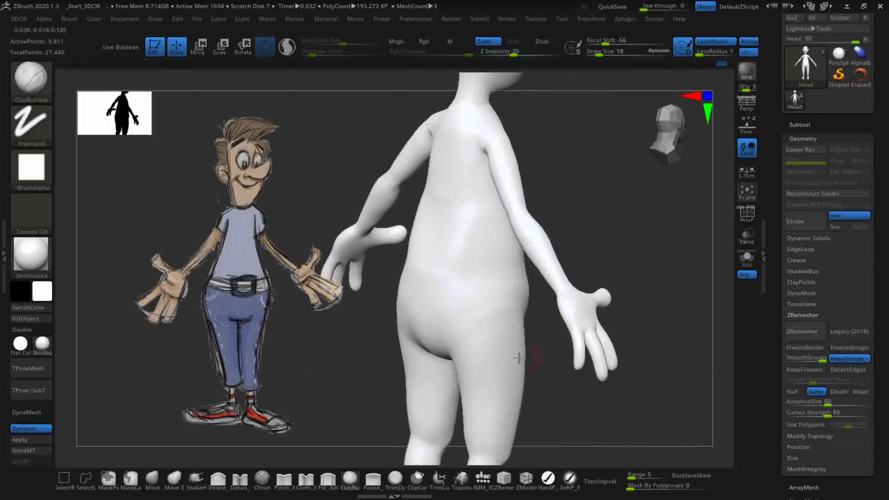
Step: Smooth the back of the waist and hips with a draw size of 34
left_click_drag(694, 341, 679, 374)
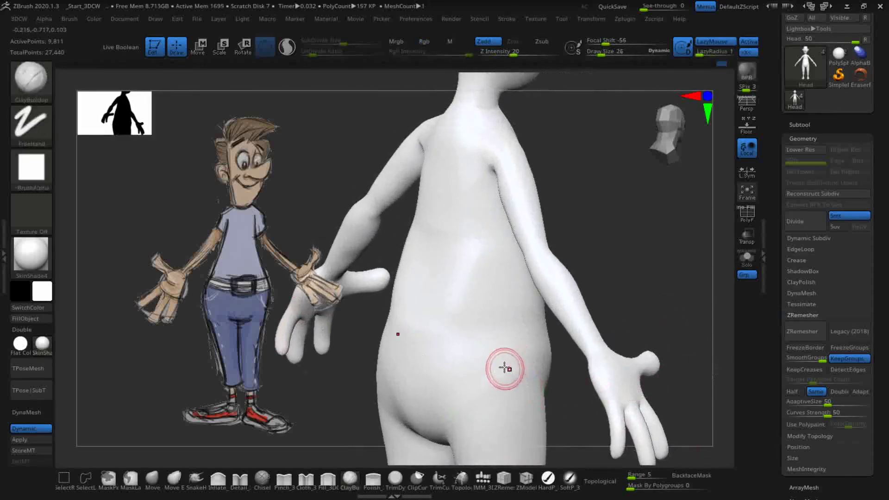
key("shift")
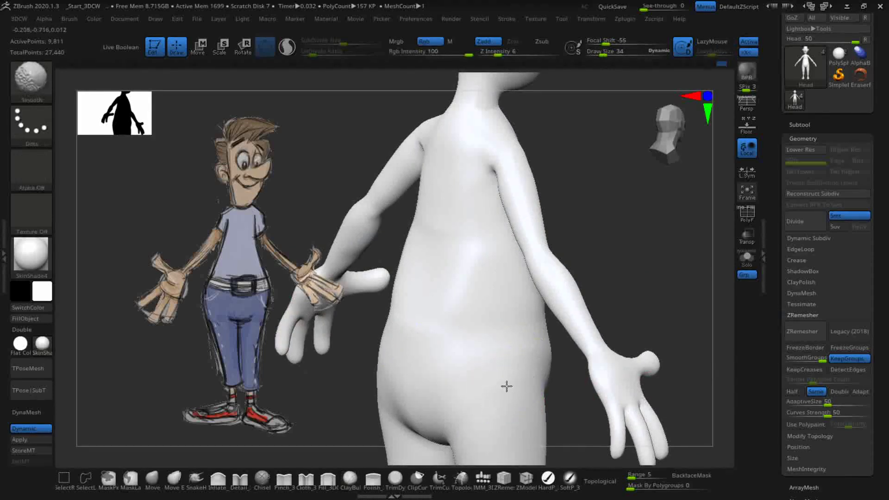
left_click_drag(629, 297, 458, 346)
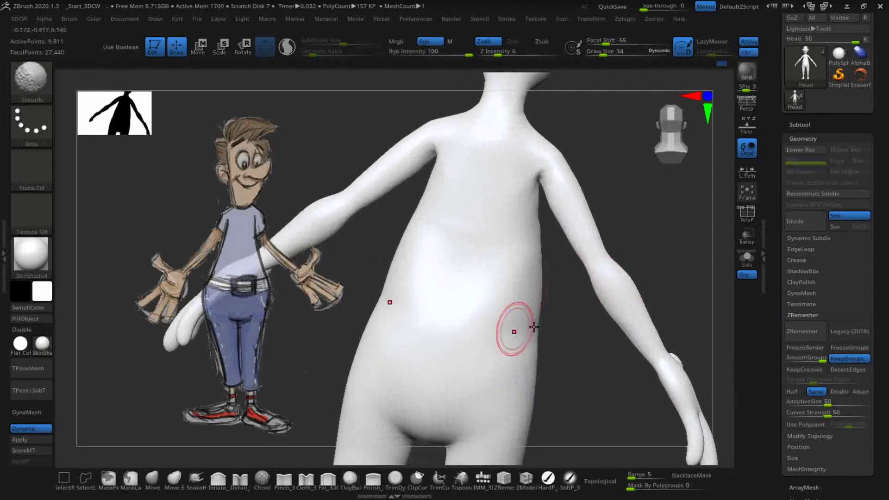
Step: Smooth the crease running around the torso from the chest to the back
mouse_move(615, 387)
left_mouse_down()
mouse_move(565, 398)
mouse_move(518, 388)
mouse_move(572, 405)
mouse_move(547, 459)
left_mouse_up()
key("shift")
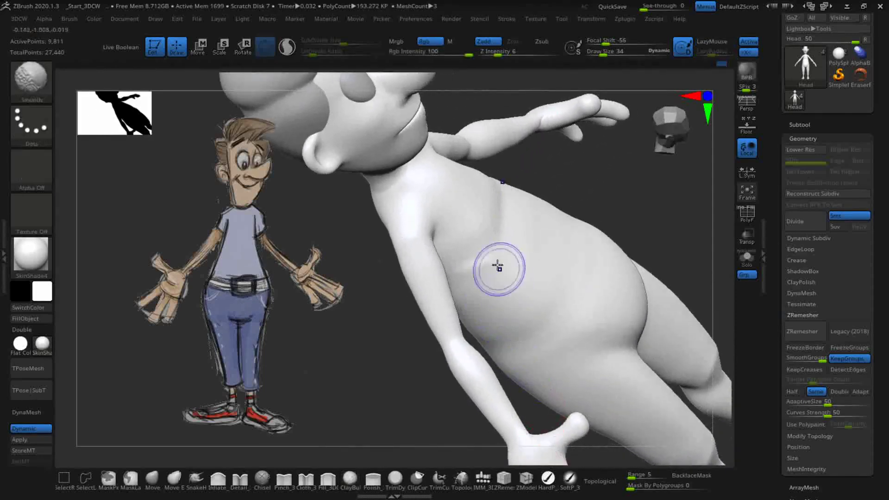
mouse_move(590, 248)
right_mouse_down()
mouse_move(649, 211)
mouse_move(630, 238)
mouse_move(457, 260)
right_mouse_up()
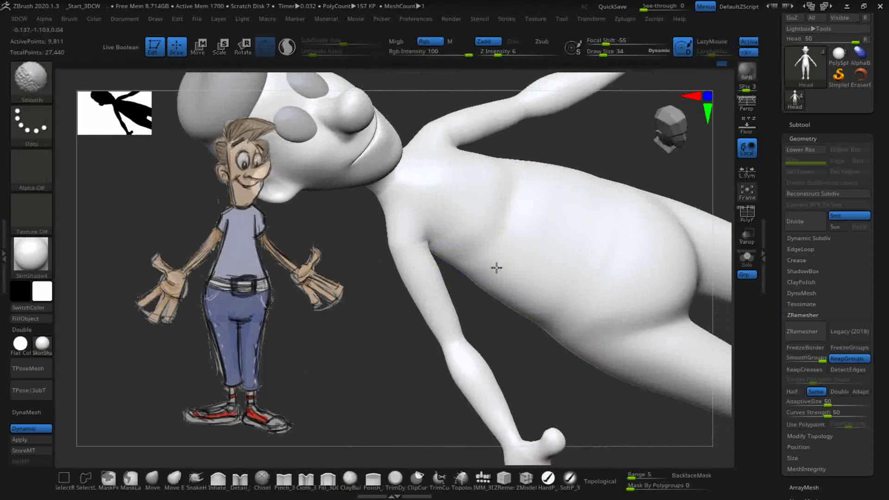
right_click_drag(385, 363, 376, 342, "shift")
mouse_move(593, 404)
right_mouse_down()
mouse_move(406, 357)
mouse_move(440, 423)
mouse_move(435, 430)
mouse_move(502, 363)
mouse_move(468, 345)
right_mouse_up()
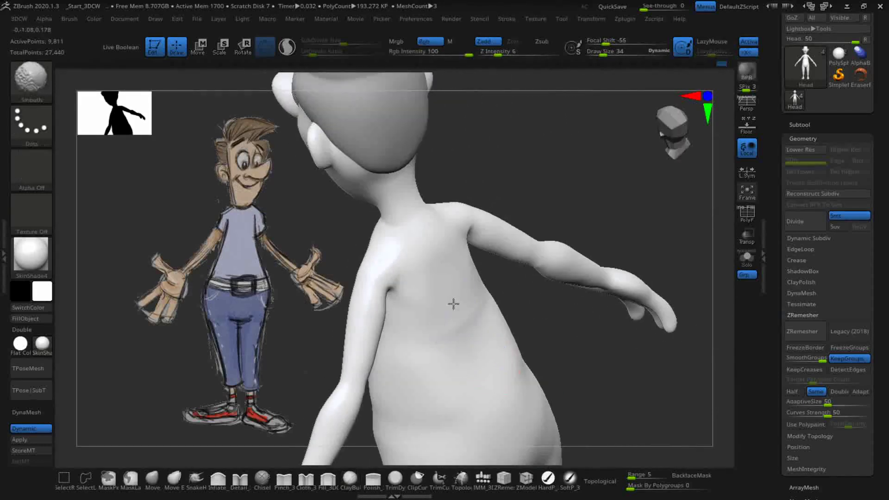
Step: Lasso-mask both legs from mid-thigh to mid-shin in the front view and invert the mask to isolate the knees
left_click_drag(621, 387, 658, 376)
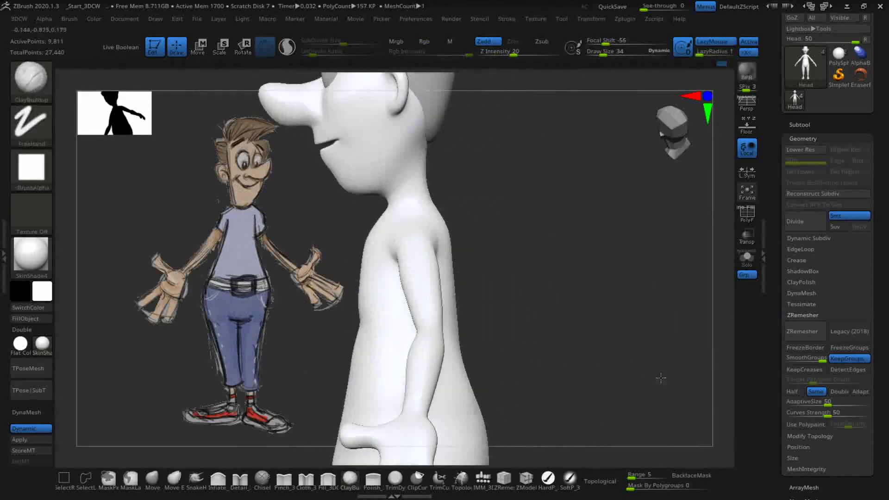
mouse_move(598, 364)
left_mouse_down()
mouse_move(645, 364)
mouse_move(562, 369)
left_mouse_up()
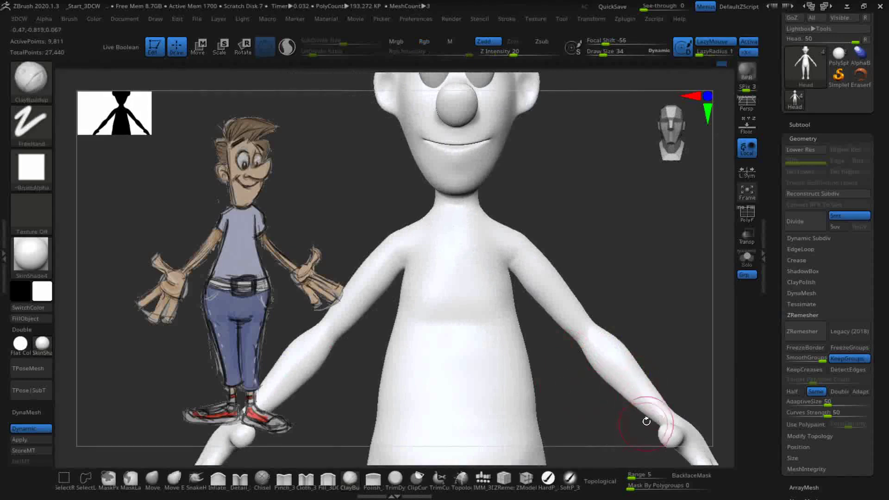
mouse_move(669, 304)
left_mouse_down()
mouse_move(670, 267)
mouse_move(655, 248)
mouse_move(655, 308)
mouse_move(651, 258)
mouse_move(672, 263)
mouse_move(661, 350)
mouse_move(644, 397)
mouse_move(624, 390)
mouse_move(674, 384)
left_mouse_up()
key("shift")
mouse_move(659, 415)
left_mouse_down("alt")
mouse_move(665, 439)
mouse_move(659, 413)
mouse_move(644, 435)
mouse_move(630, 434)
mouse_move(657, 427)
mouse_move(625, 418)
left_mouse_up("alt")
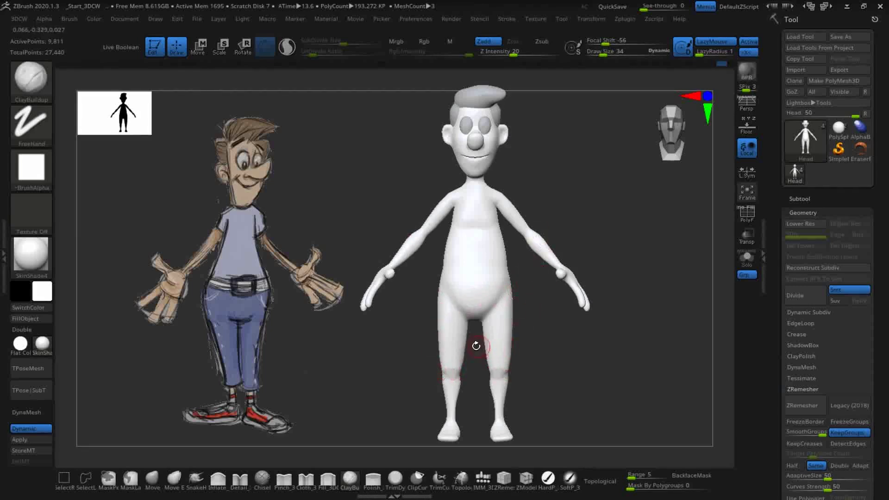
key("ctrl")
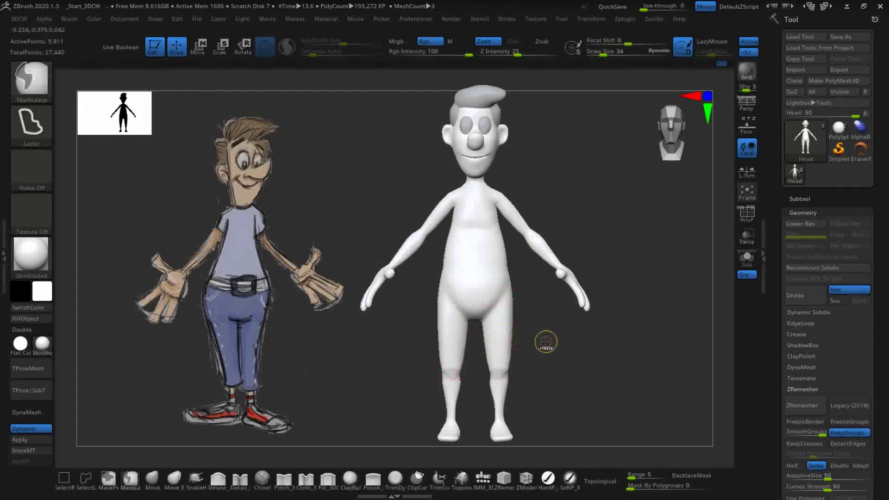
mouse_move(447, 339)
left_mouse_down("ctrl")
mouse_move(410, 359)
mouse_move(419, 387)
mouse_move(437, 398)
left_mouse_up("ctrl")
left_click_drag(477, 399, 546, 344, "ctrl")
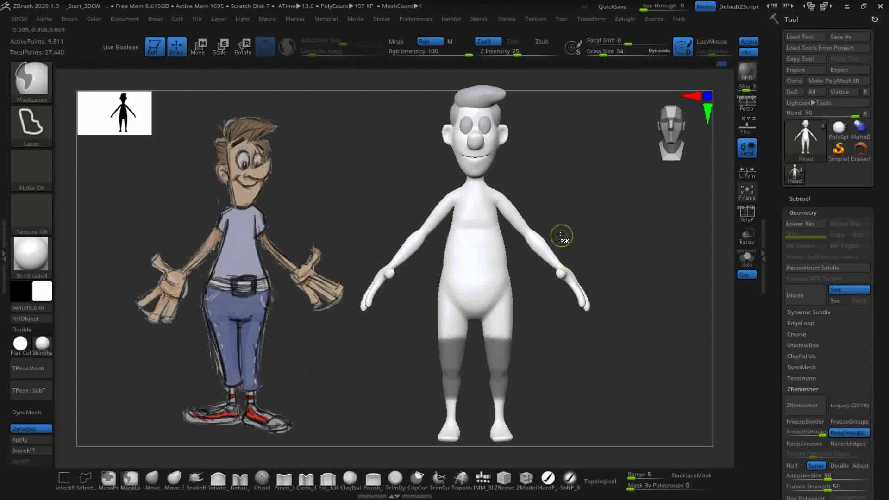
left_click(551, 360, "ctrl")
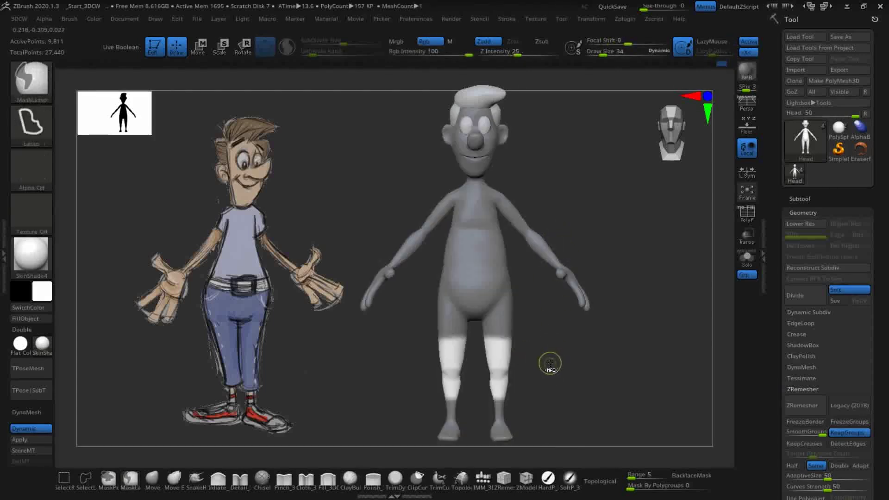
Step: Blur the edges of the inverted mask around both knees
key("ctrl")
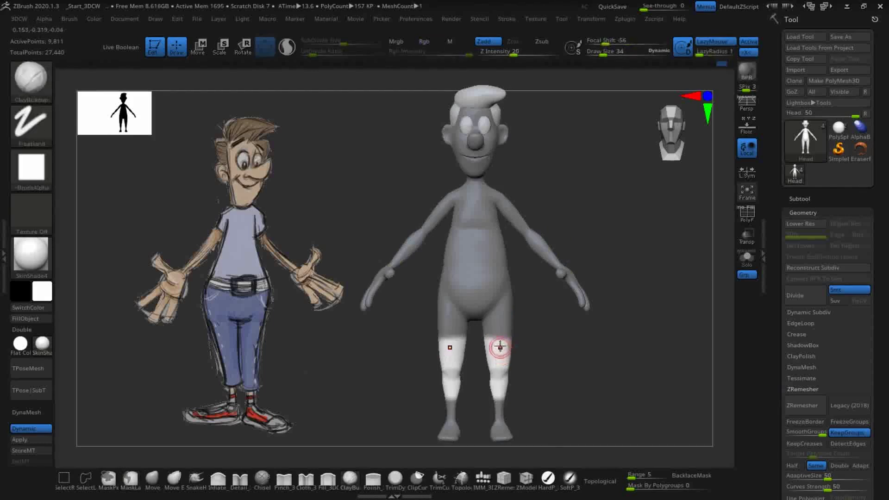
key("ctrl")
key("ctrl")
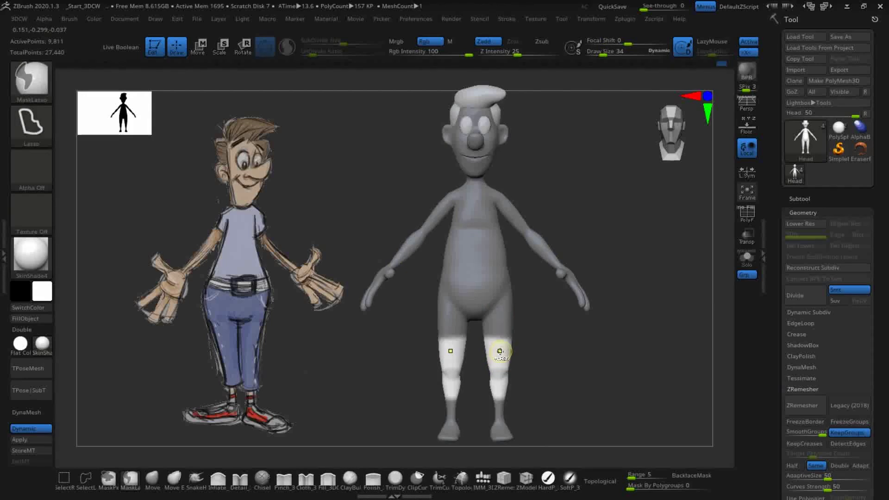
left_click(499, 351, "ctrl")
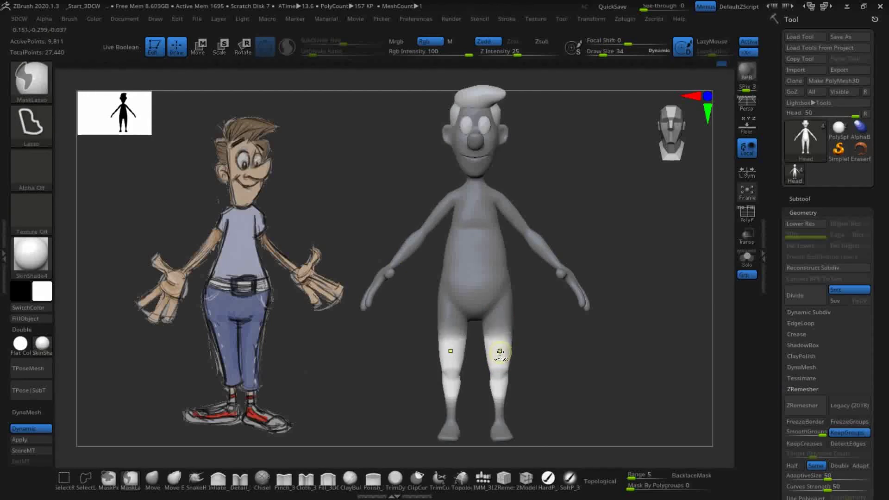
left_click(500, 351, "ctrl")
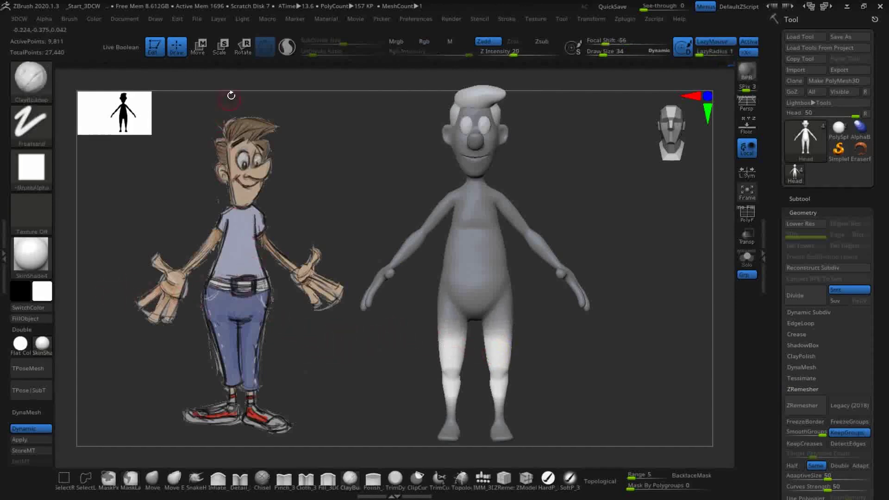
Step: Move the unmasked knee sections slightly upward along the vertical axis and clear the mask
left_click(198, 51)
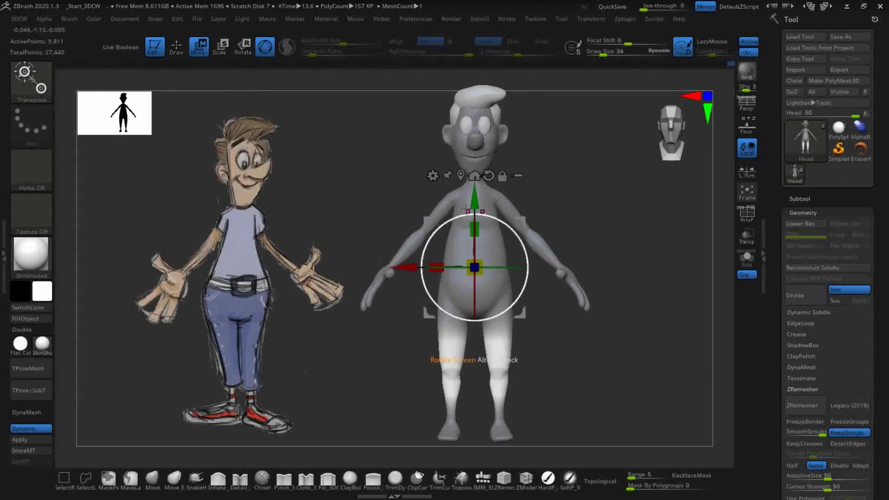
left_click_drag(475, 202, 475, 195)
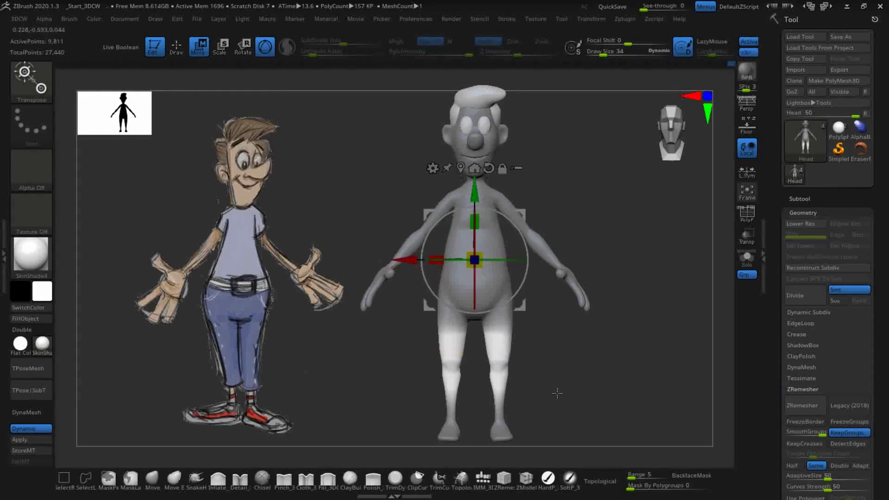
key("ctrl")
left_click_drag(585, 367, 584, 369, "ctrl")
Step: Smooth the inner thighs and the area where the legs meet the belly with a draw size of 34
left_click_drag(652, 389, 447, 386)
mouse_move(634, 367)
left_mouse_down("alt")
mouse_move(637, 413)
mouse_move(601, 334)
mouse_move(556, 357)
mouse_move(622, 359)
left_mouse_up("alt")
key("q")
key("w")
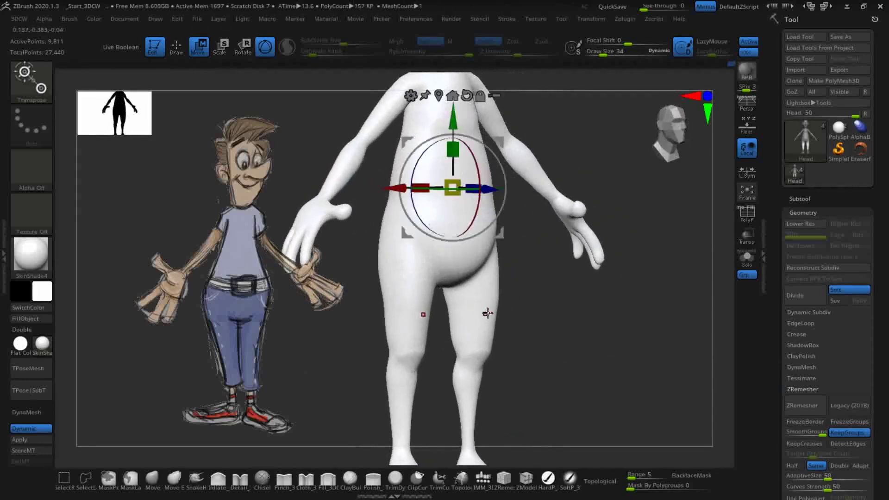
left_click(154, 490)
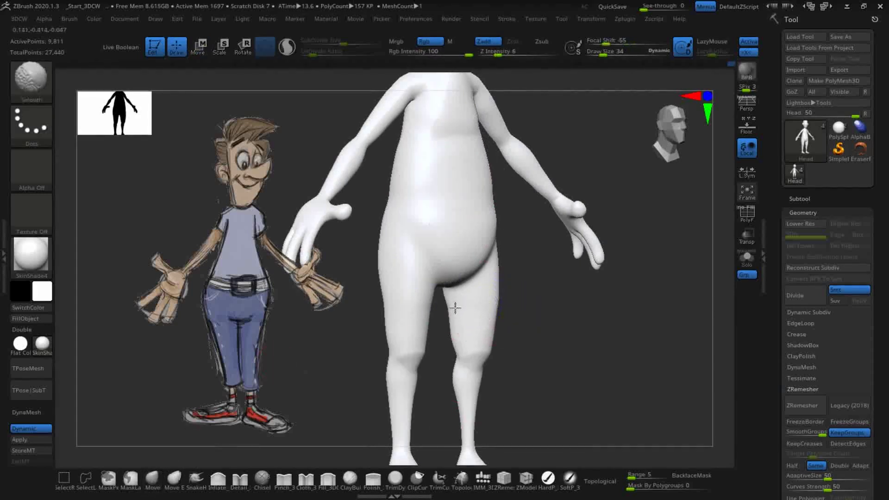
mouse_move(560, 366)
left_mouse_down()
mouse_move(526, 367)
mouse_move(517, 300)
mouse_move(532, 294)
mouse_move(599, 364)
mouse_move(532, 296)
left_mouse_up()
left_click_drag(667, 360, 639, 341)
key("shift")
mouse_move(699, 346)
left_mouse_down()
mouse_move(675, 353)
mouse_move(711, 347)
mouse_move(687, 347)
left_mouse_up()
left_click_drag(605, 282, 589, 281, "shift")
mouse_move(703, 342)
left_mouse_down()
mouse_move(693, 259)
mouse_move(697, 336)
mouse_move(744, 352)
mouse_move(706, 346)
mouse_move(695, 360)
mouse_move(668, 352)
left_mouse_up()
left_click_drag(464, 310, 459, 319, "shift")
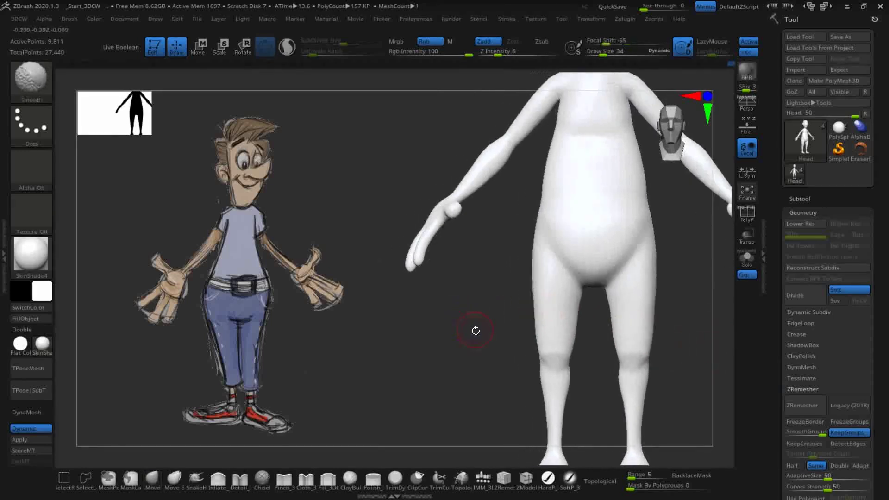
left_click_drag(457, 355, 421, 358, "alt")
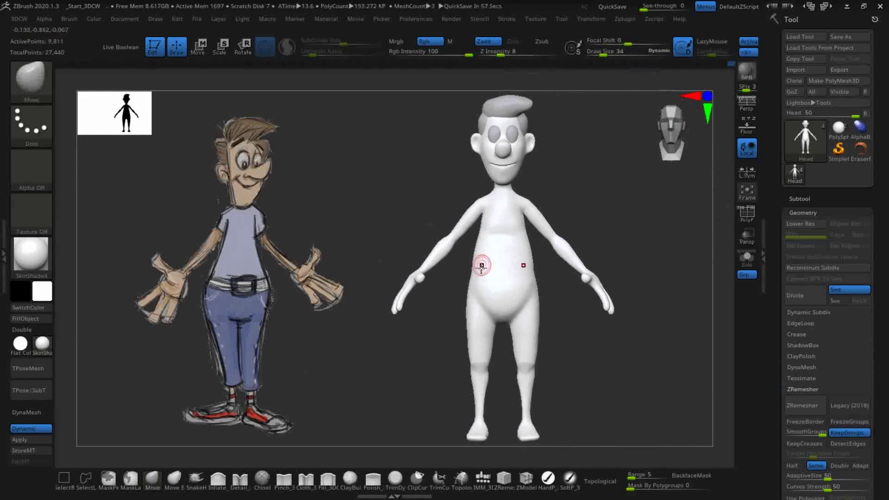
mouse_move(603, 370)
left_mouse_down()
mouse_move(507, 363)
mouse_move(586, 372)
mouse_move(606, 362)
left_mouse_up()
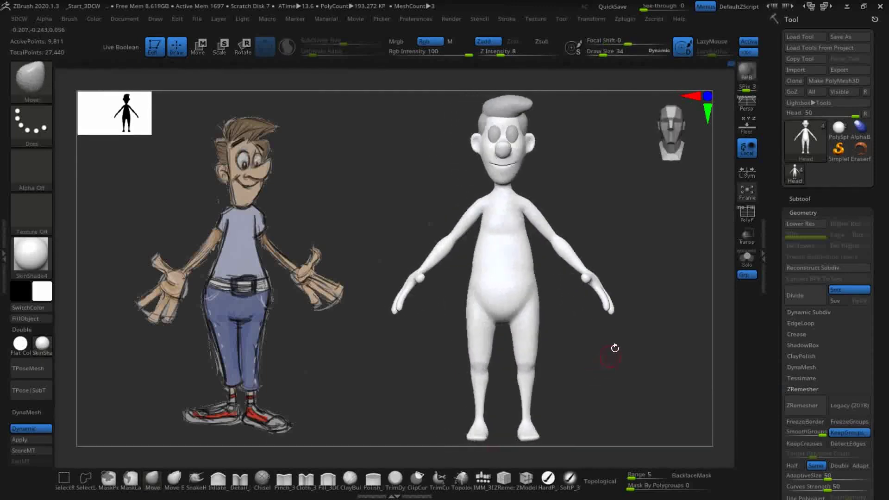